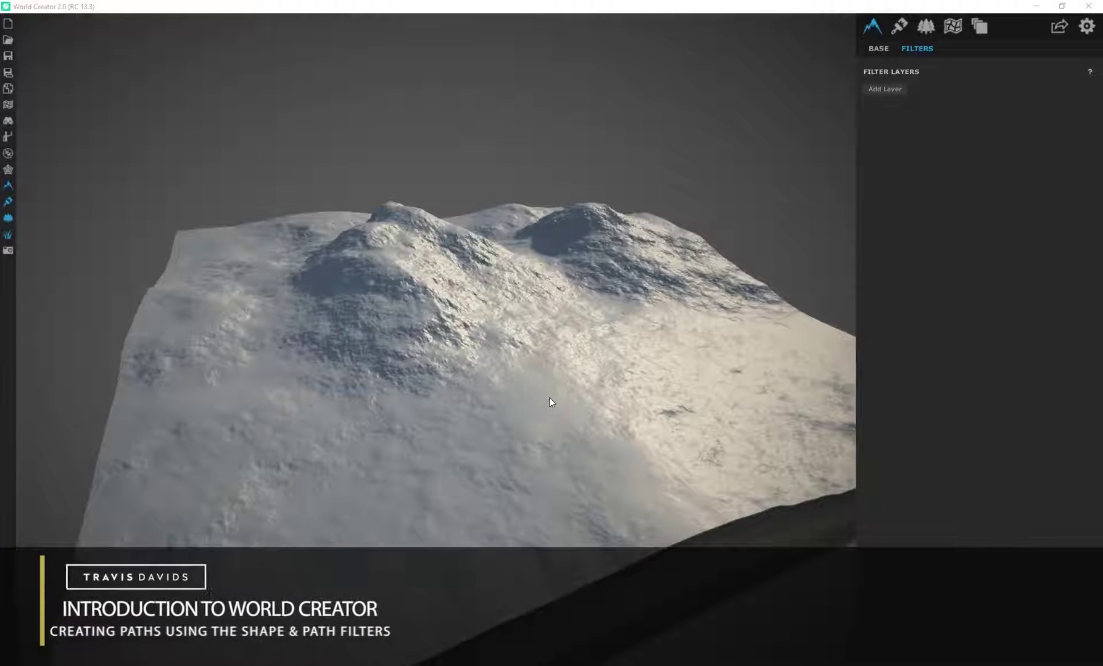
Add a terrain filter layer and append "test" to its name, making it "New Layertest".
scroll(464, 359, down, 2)
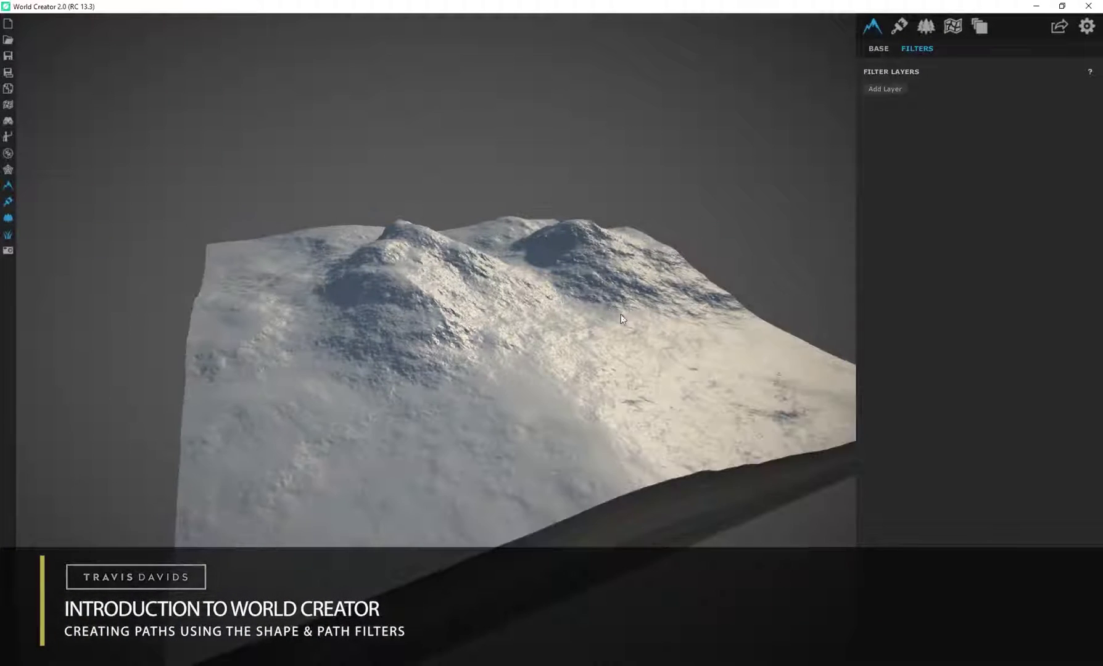
right_drag(464, 359, 608, 403)
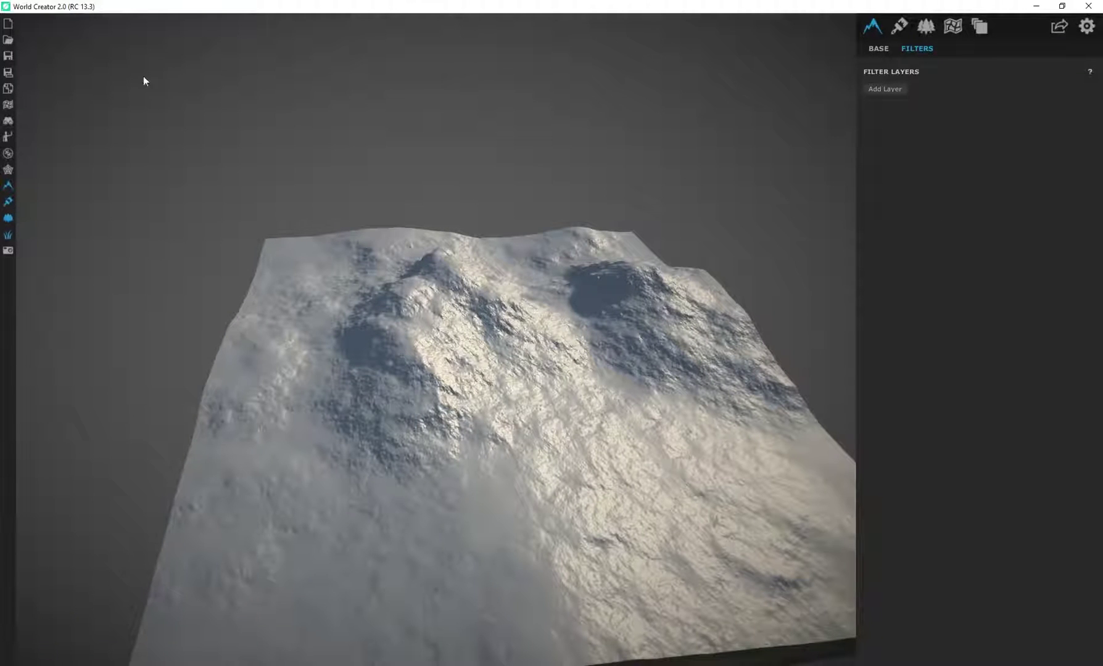
mouse_move(598, 288)
right_down()
mouse_move(387, 339)
mouse_move(599, 308)
right_up()
click(888, 90)
text(test)
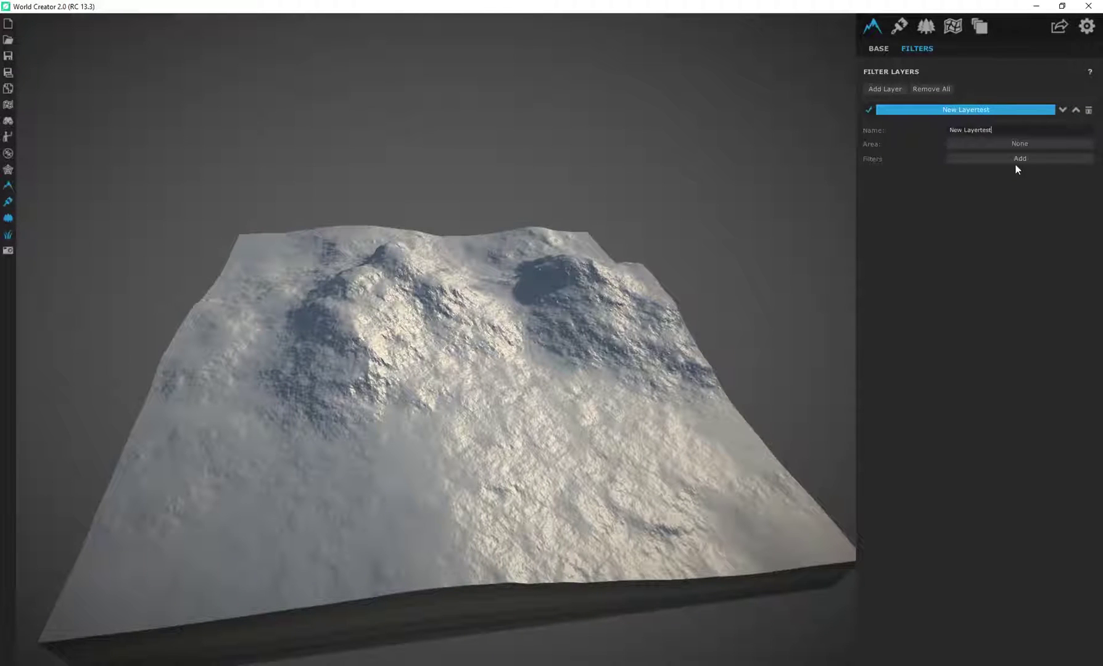
Add the Sediment Complex filter to the new layer.
click(1008, 159)
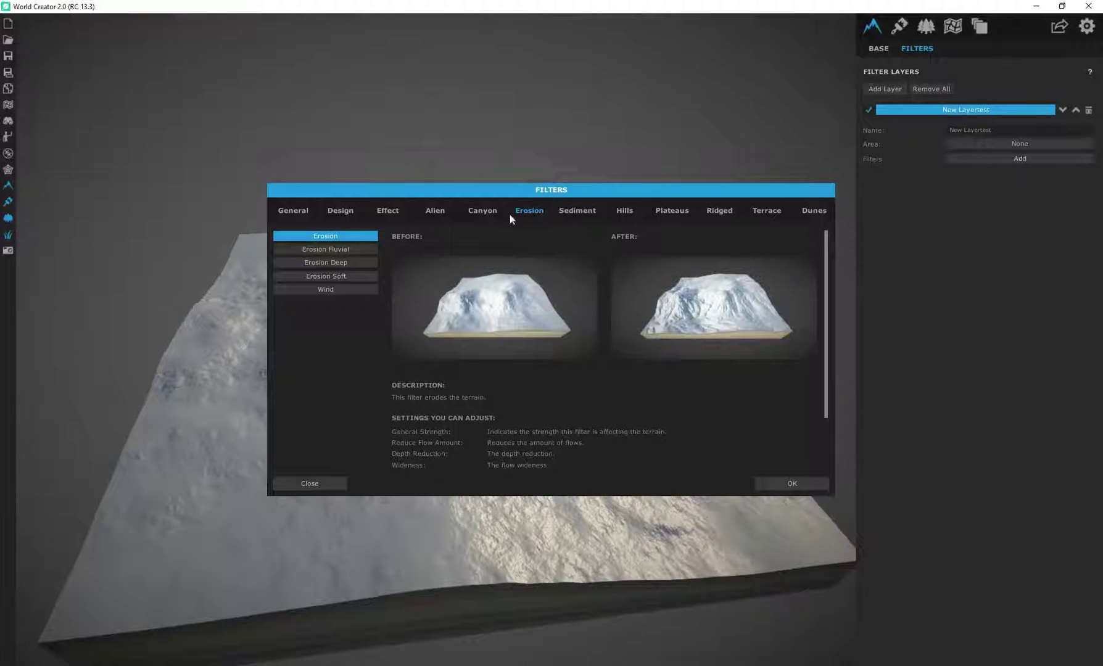
click(568, 211)
click(331, 249)
Add the Shape filter from the Design category to the same layer.
scroll(521, 468, up, 3)
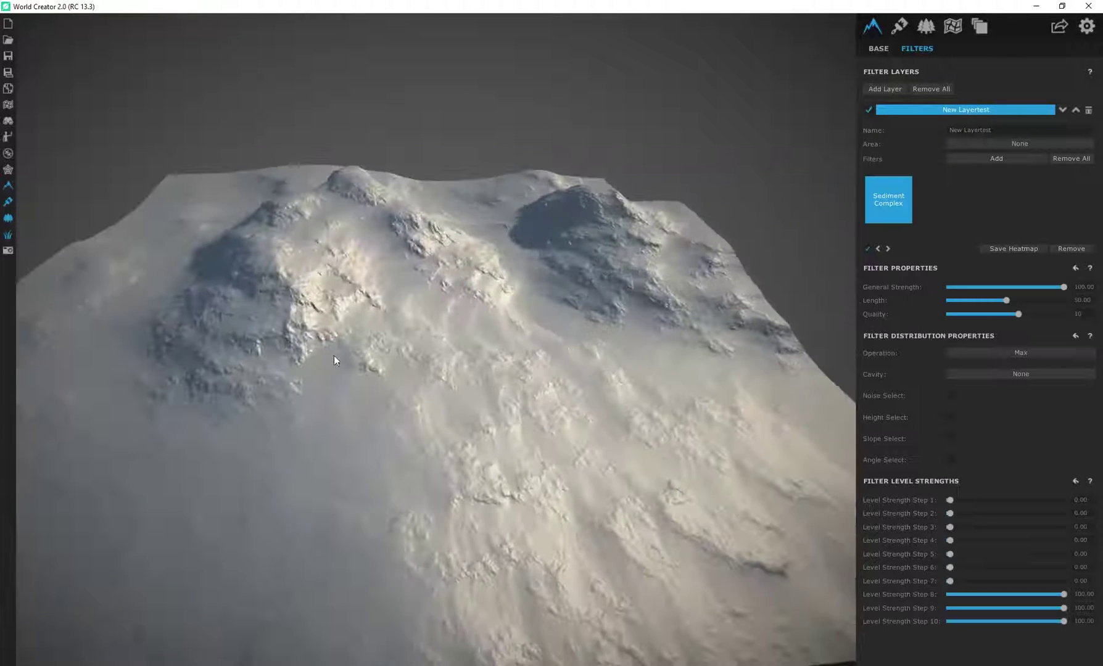
mouse_move(329, 356)
mouse_down()
mouse_move(520, 467)
mouse_move(589, 318)
mouse_move(559, 408)
mouse_move(601, 379)
mouse_move(423, 374)
mouse_move(476, 386)
mouse_move(511, 378)
mouse_move(584, 316)
mouse_up()
scroll(588, 318, up, 2)
drag(374, 288, 500, 360)
drag(459, 398, 423, 422)
drag(532, 374, 533, 336)
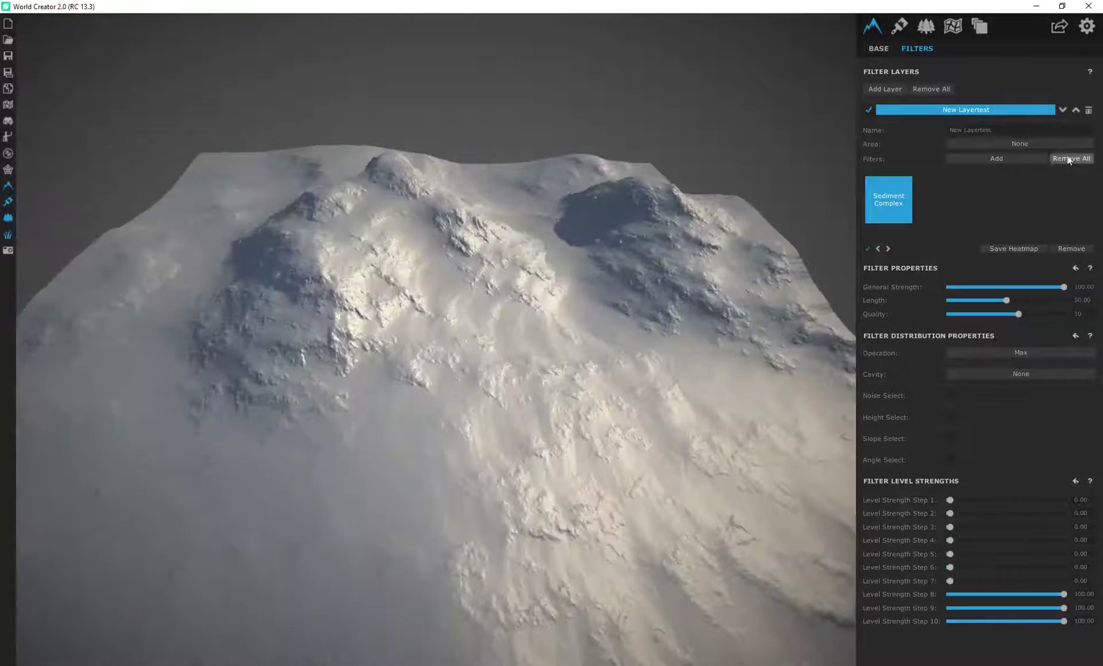
click(1008, 160)
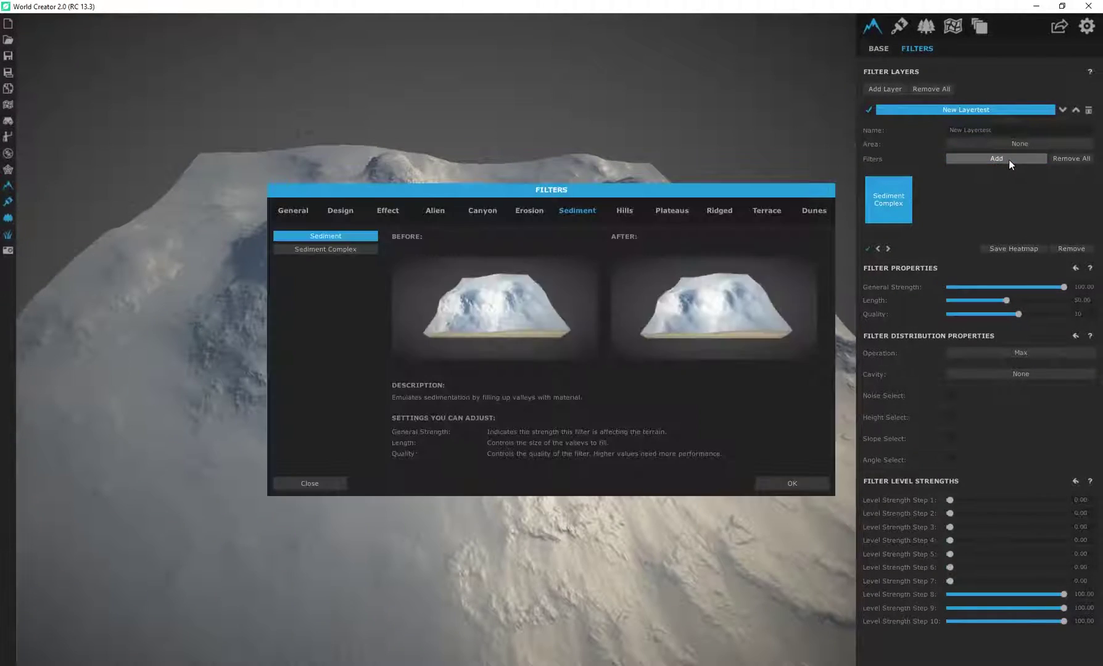
click(340, 210)
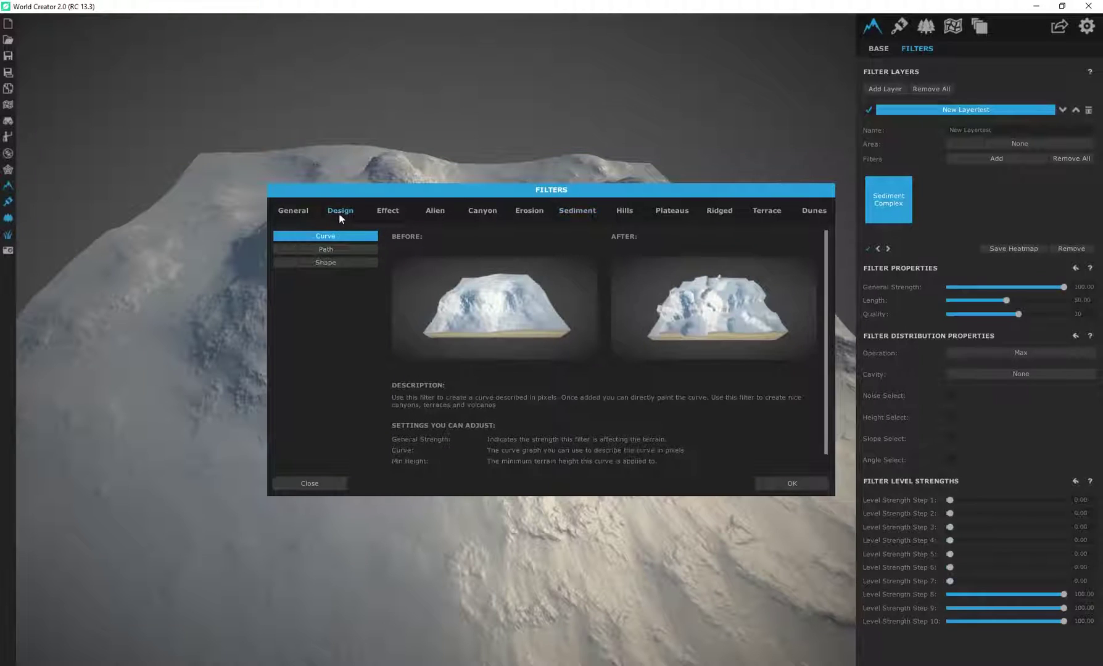
click(334, 263)
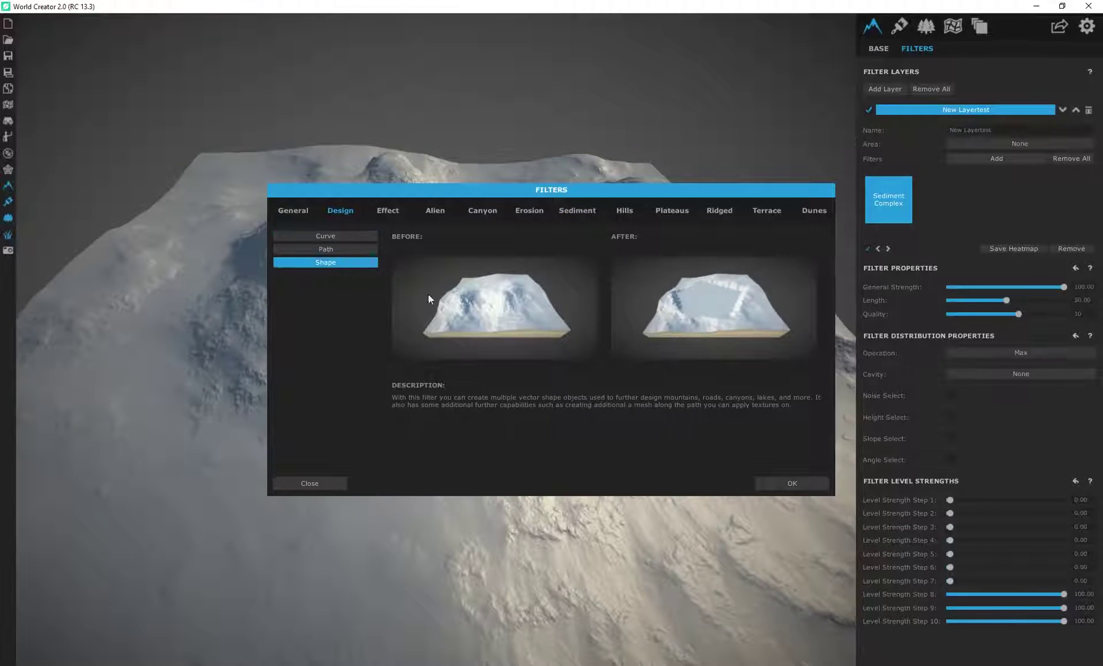
click(792, 484)
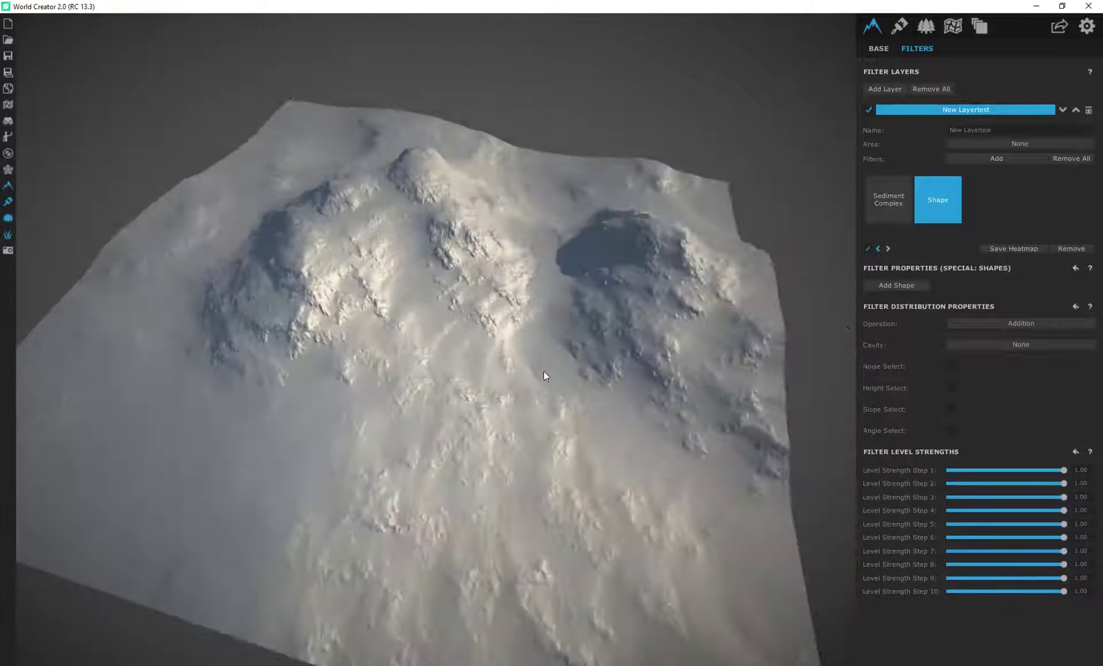
Add a shape to the Shape filter and open it for editing on the terrain.
middle_drag(543, 371, 276, 352)
right_drag(461, 402, 500, 313)
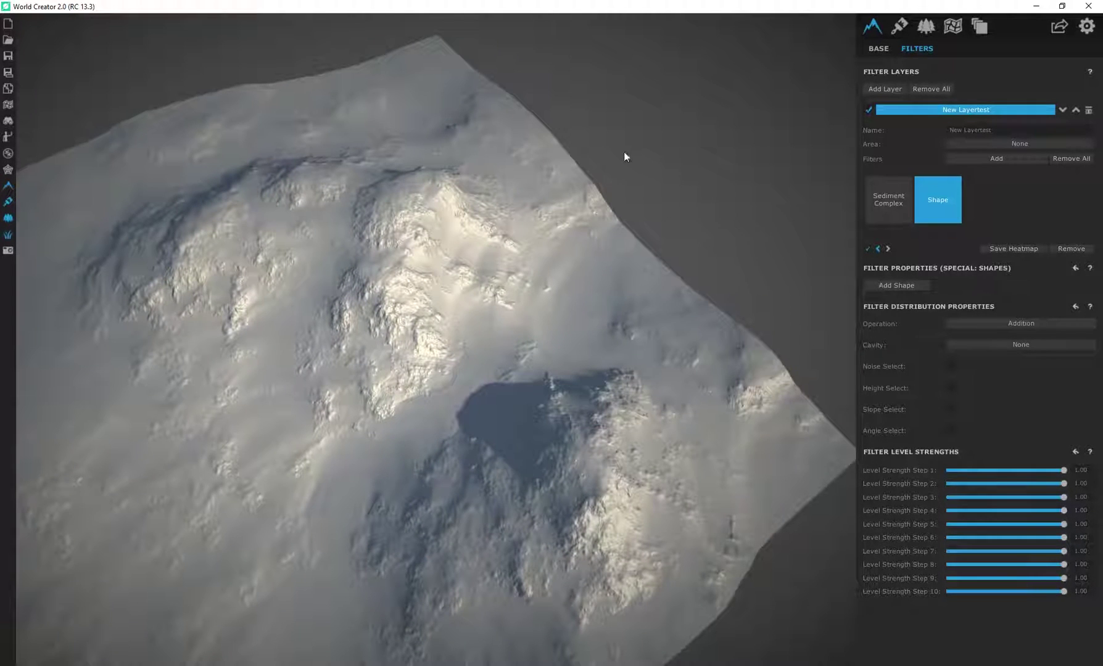
right_drag(220, 447, 555, 315)
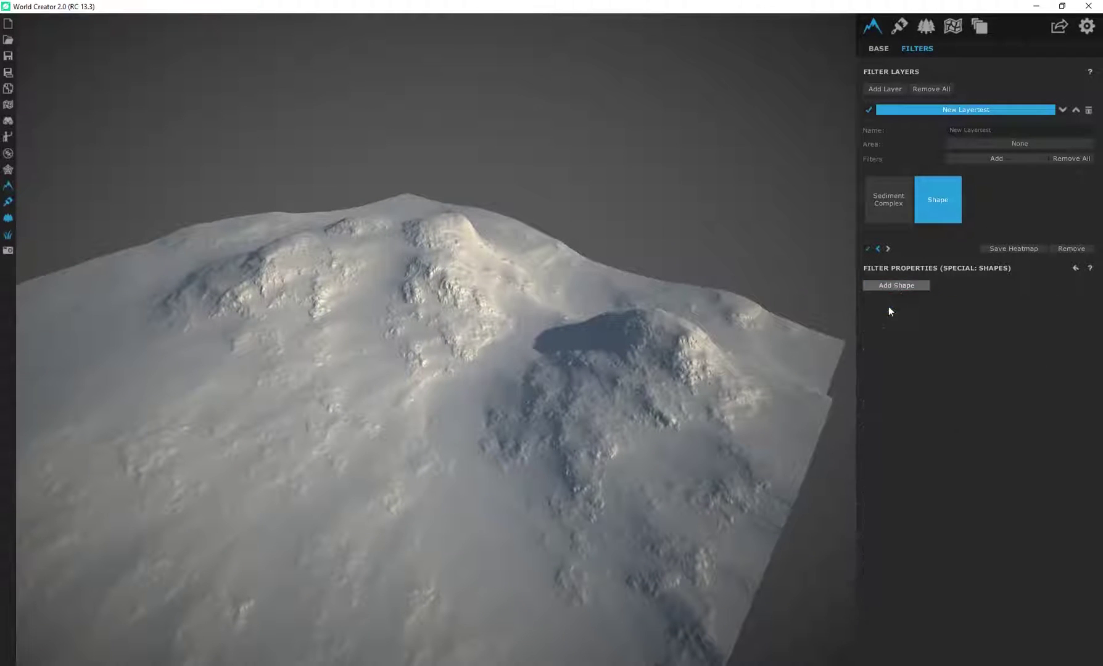
click(895, 286)
scroll(333, 331, up, 3)
right_drag(364, 349, 506, 309)
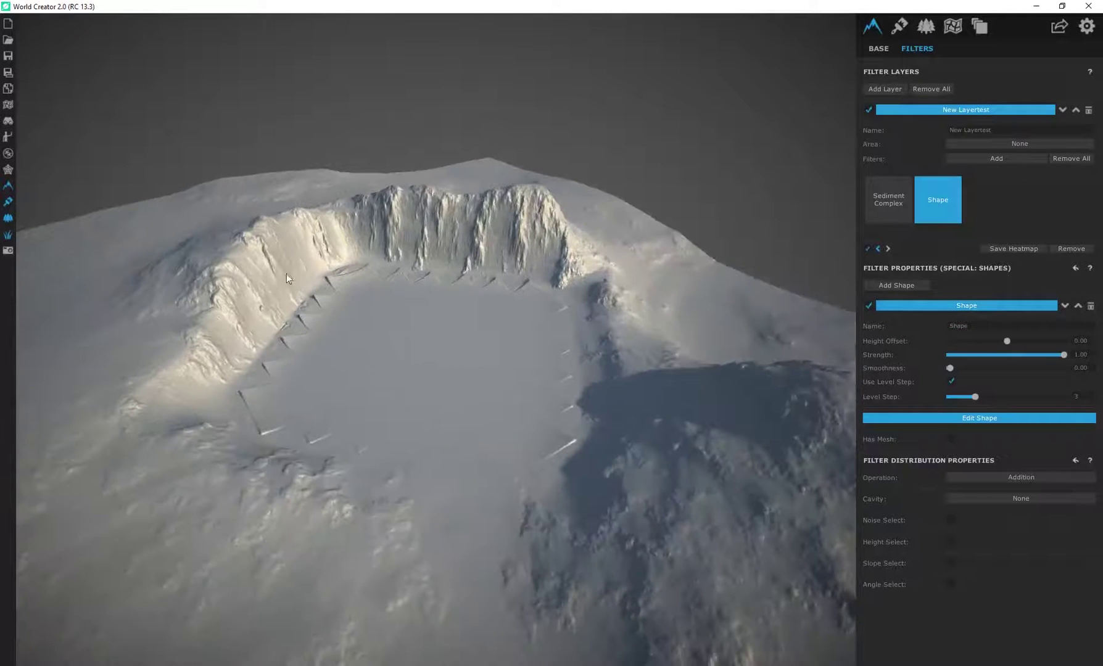
right_drag(436, 363, 517, 436)
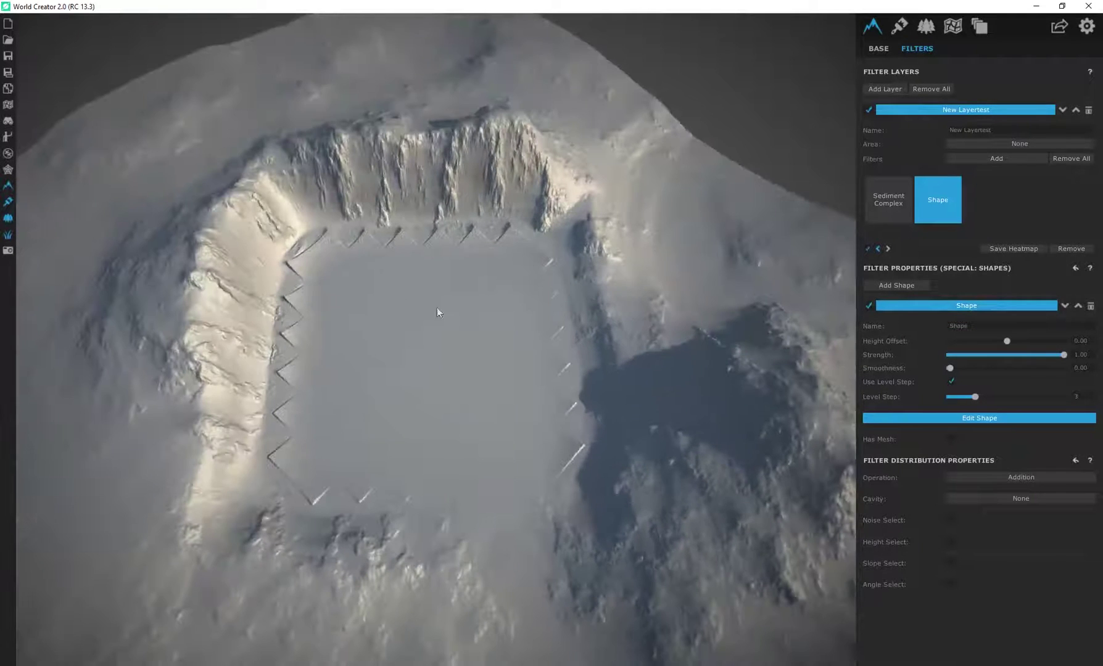
click(976, 419)
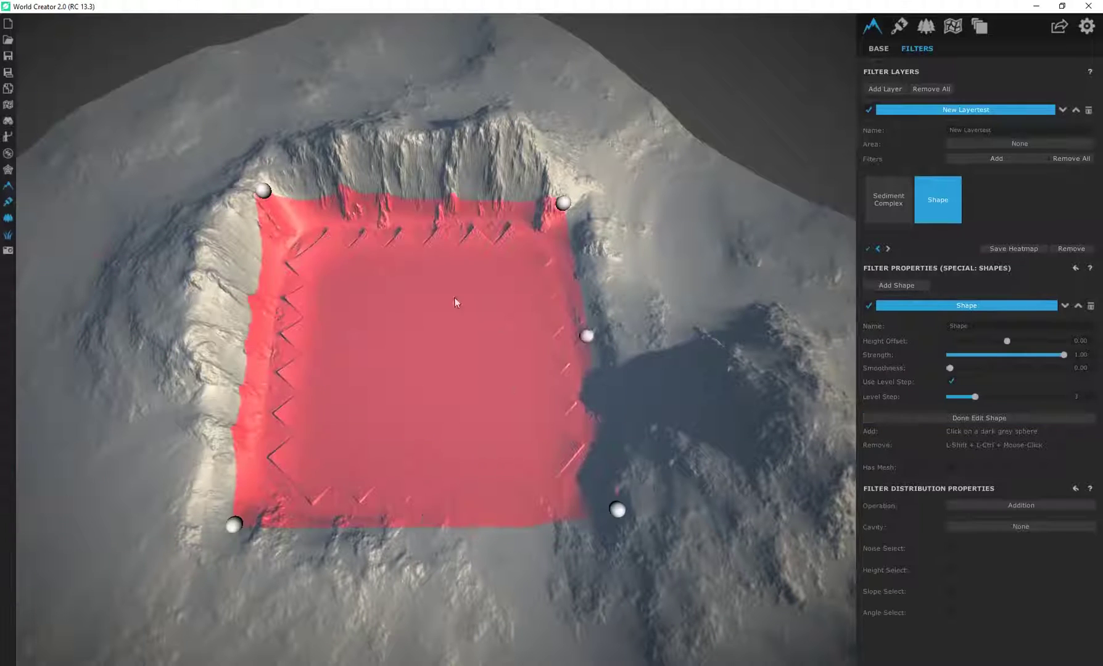
Examine the shape's highlighted area and its control spheres on the terrain from several angles.
right_drag(534, 395, 428, 529)
middle_drag(428, 529, 442, 387)
right_drag(442, 388, 399, 330)
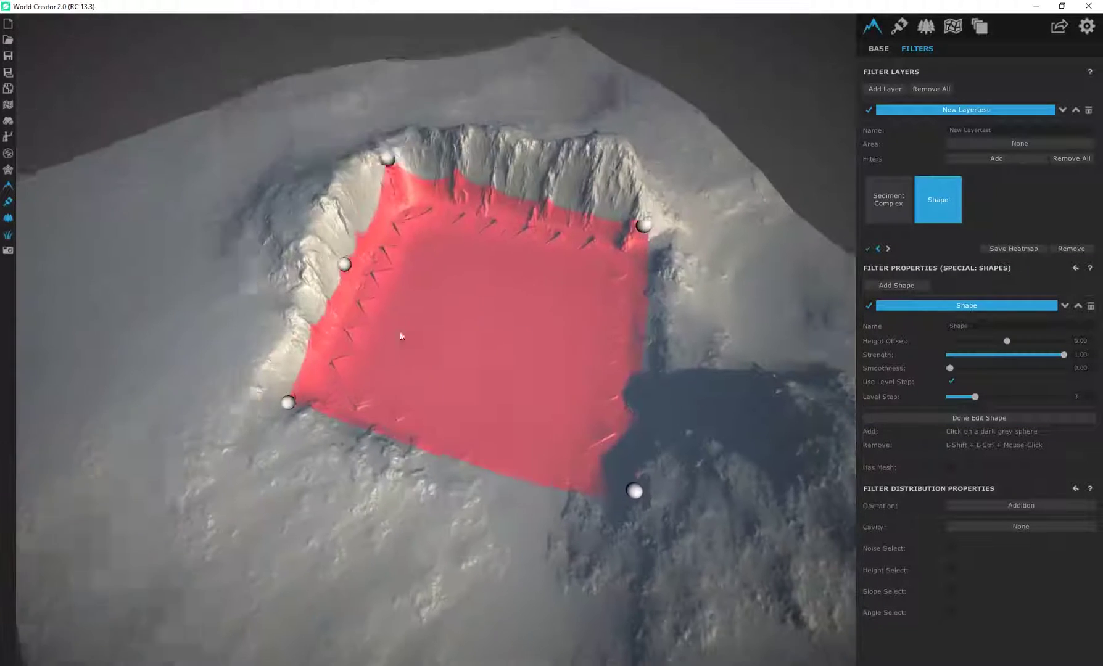
scroll(422, 243, up, 3)
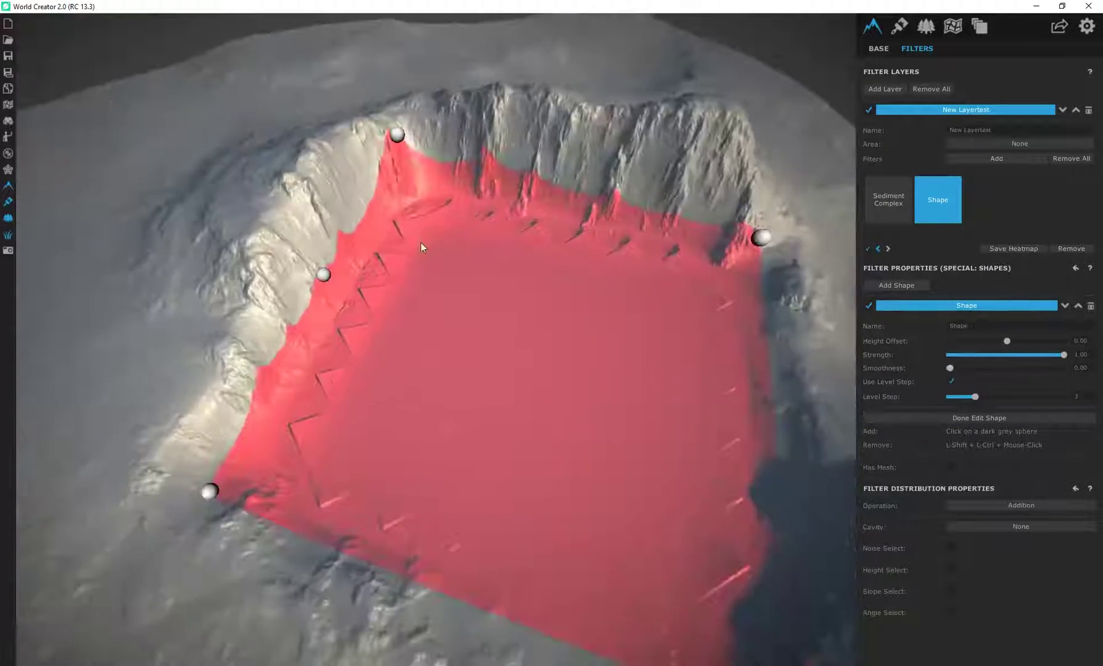
right_drag(421, 244, 396, 259)
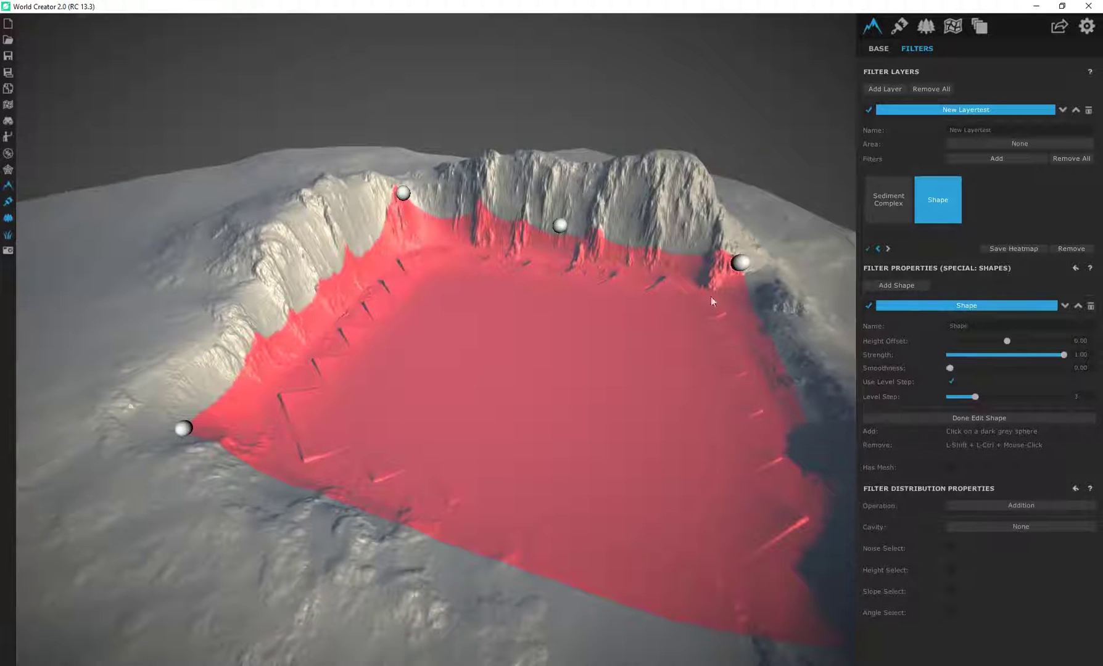
right_drag(375, 309, 503, 351)
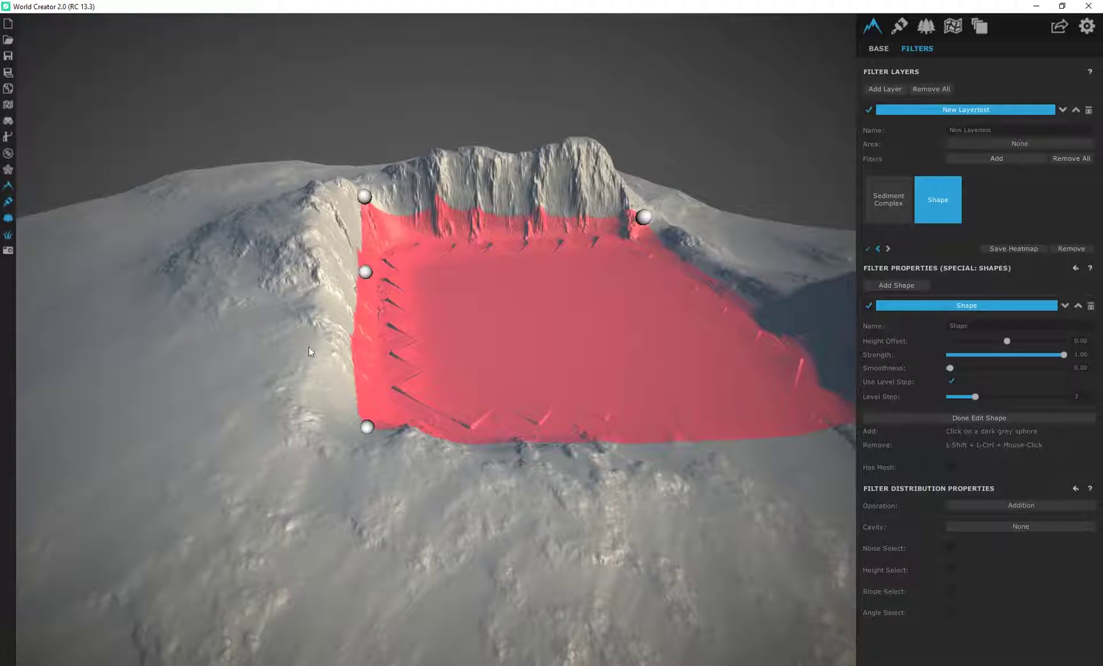
right_drag(480, 360, 323, 222)
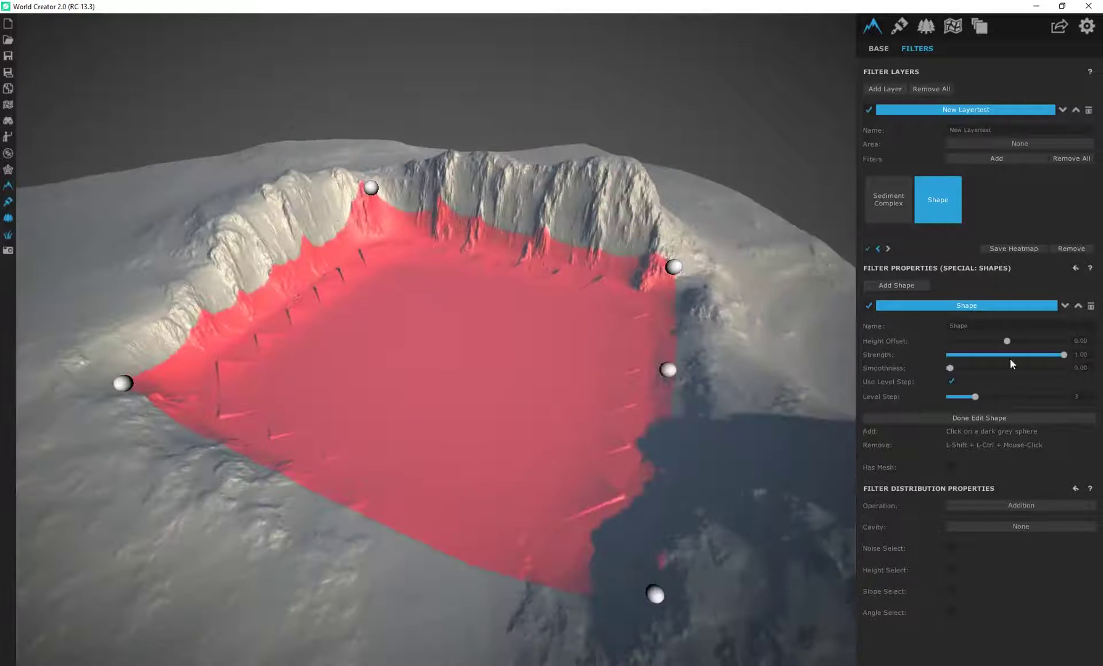
Set the shape's Smoothness to 0.40 and its Strength to 0.85.
drag(967, 371, 998, 374)
right_drag(322, 364, 348, 408)
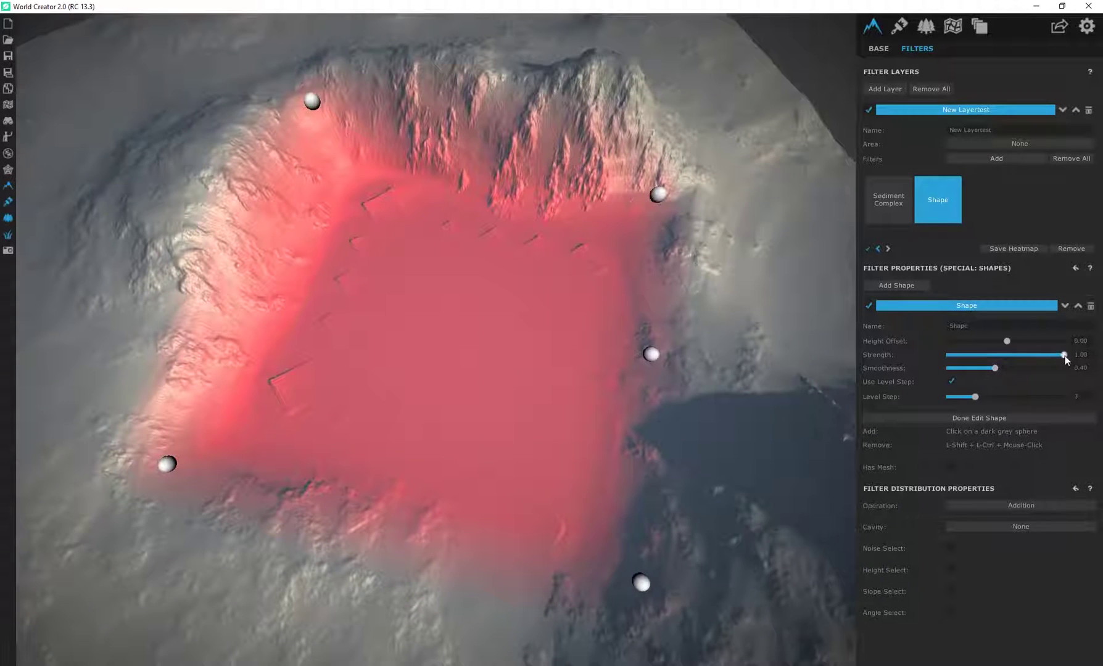
drag(1064, 356, 1047, 355)
Lower the shape's Height Offset to a negative value so the flattened area sinks deeper.
right_drag(518, 333, 465, 344)
right_drag(312, 188, 634, 330)
scroll(633, 330, up, 2)
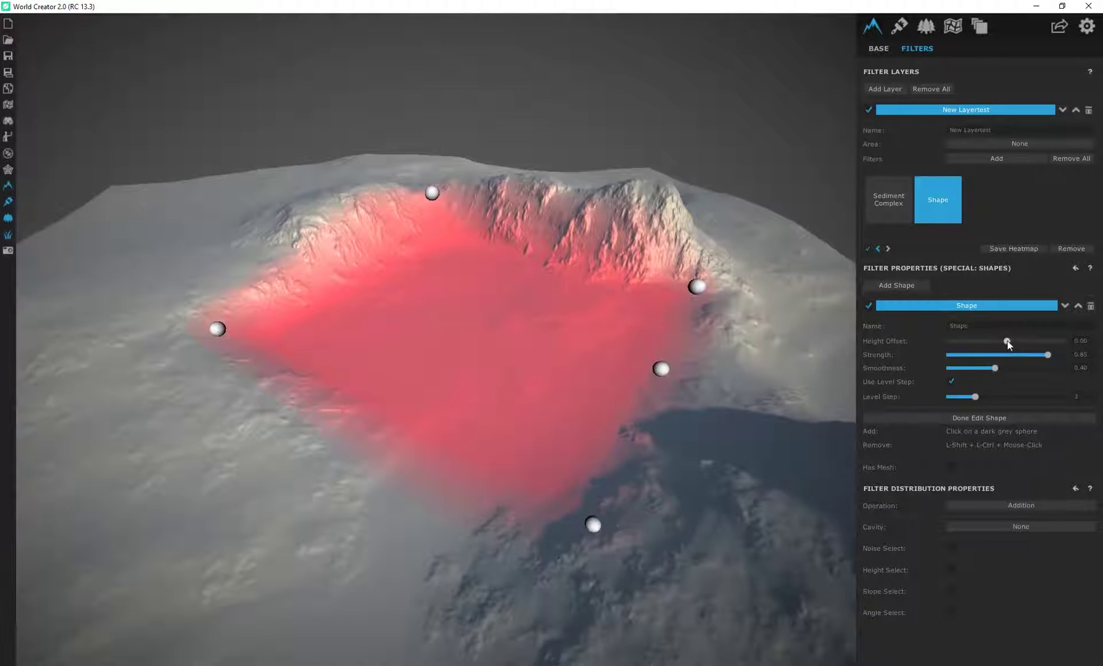
drag(1007, 342, 944, 345)
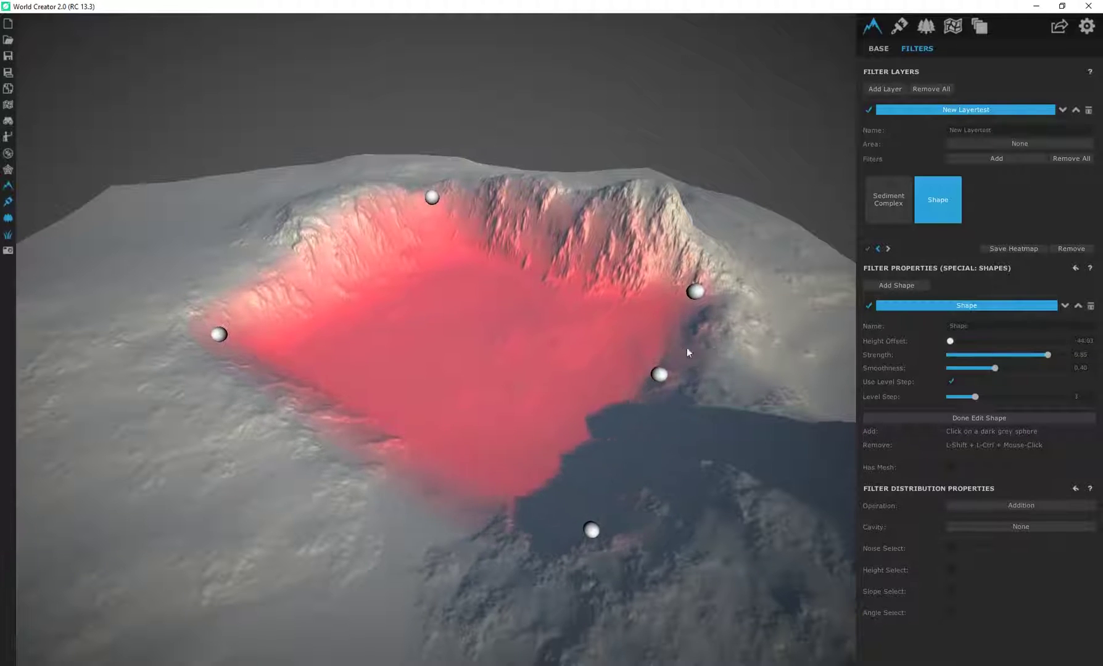
click(347, 257)
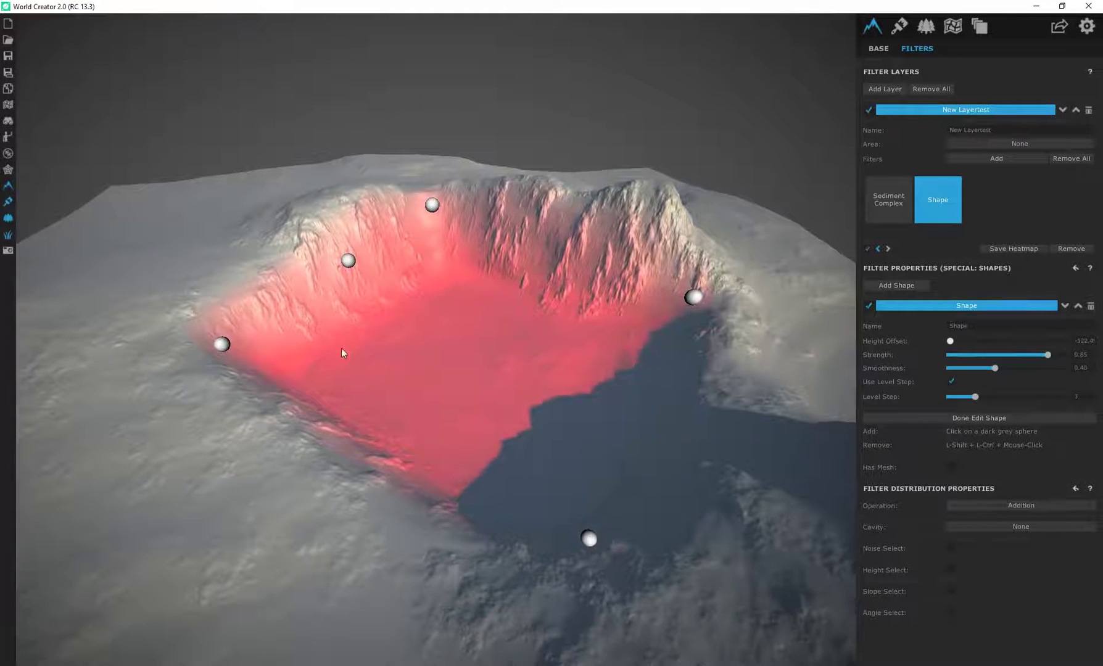
Examine the sunken basin, its cliff walls and the shape's control spheres from several angles.
right_drag(330, 384, 215, 354)
scroll(464, 340, up, 3)
scroll(487, 353, down, 2)
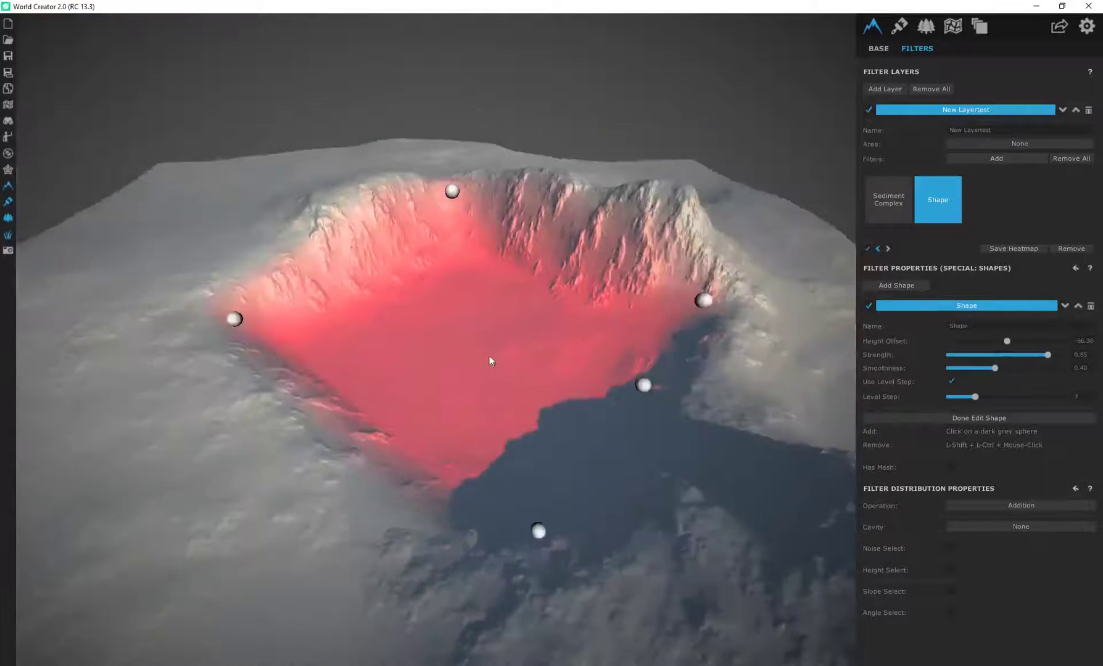
mouse_move(490, 355)
right_down()
mouse_move(347, 363)
mouse_move(484, 350)
right_up()
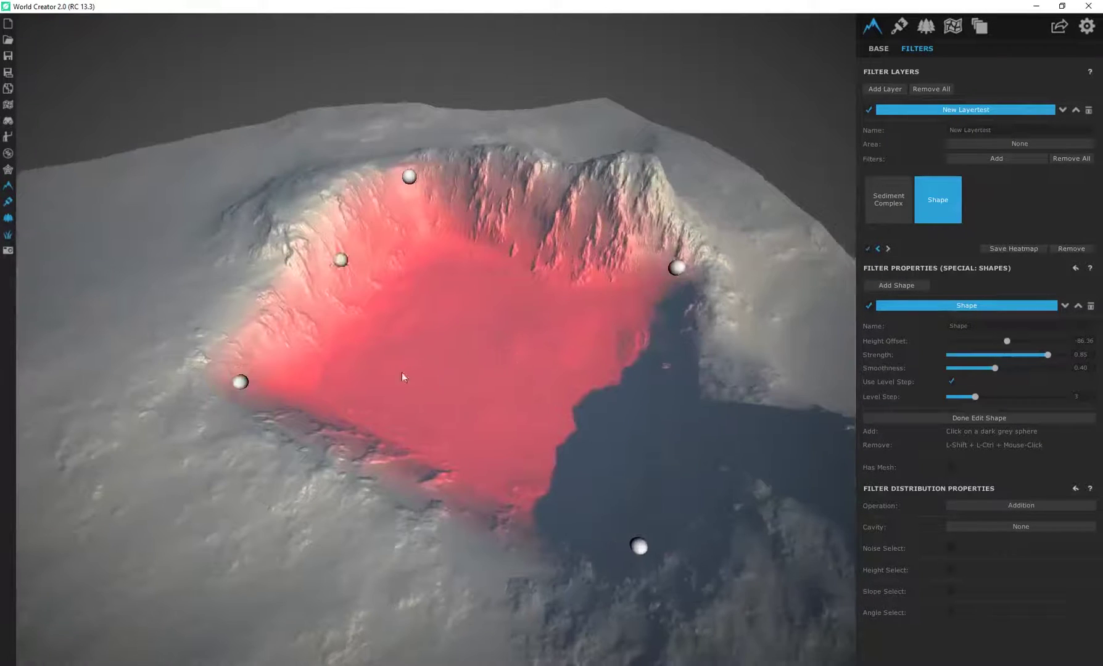
right_drag(437, 383, 633, 404)
mouse_move(436, 346)
right_down()
mouse_move(366, 314)
mouse_move(574, 343)
mouse_move(423, 353)
right_up()
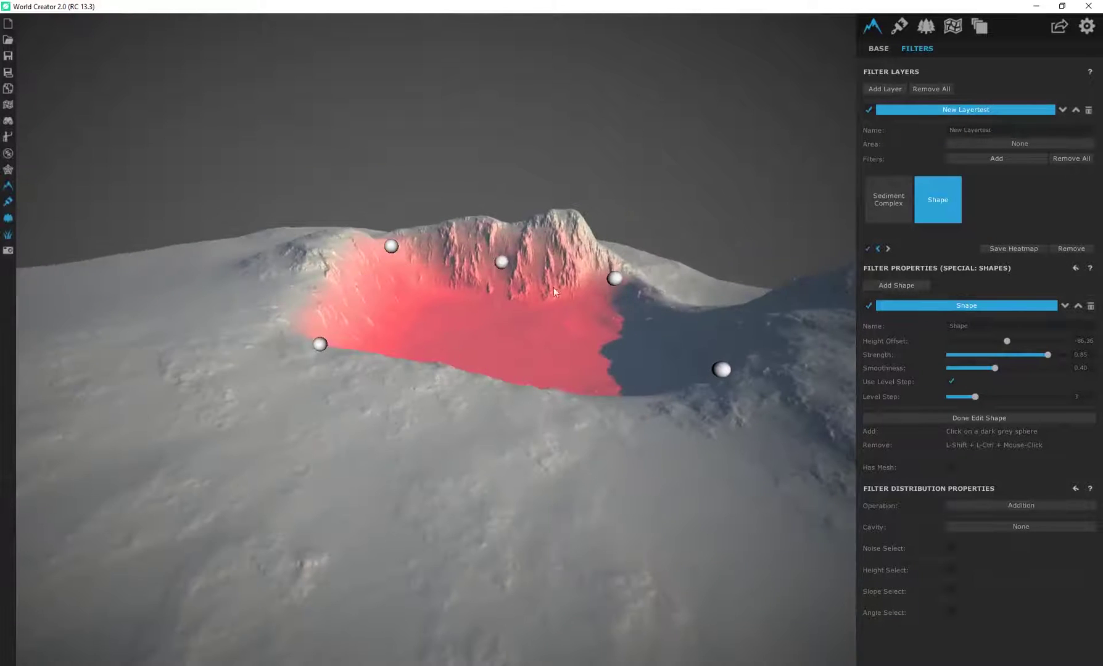
right_drag(567, 316, 436, 336)
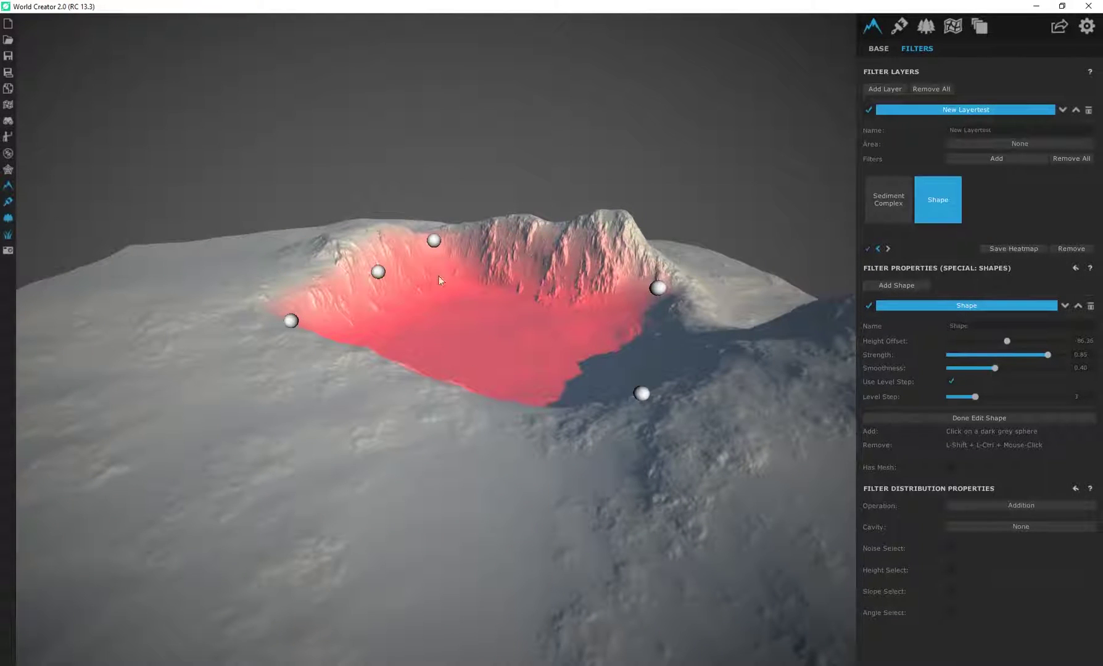
right_drag(342, 246, 512, 300)
right_drag(452, 321, 368, 333)
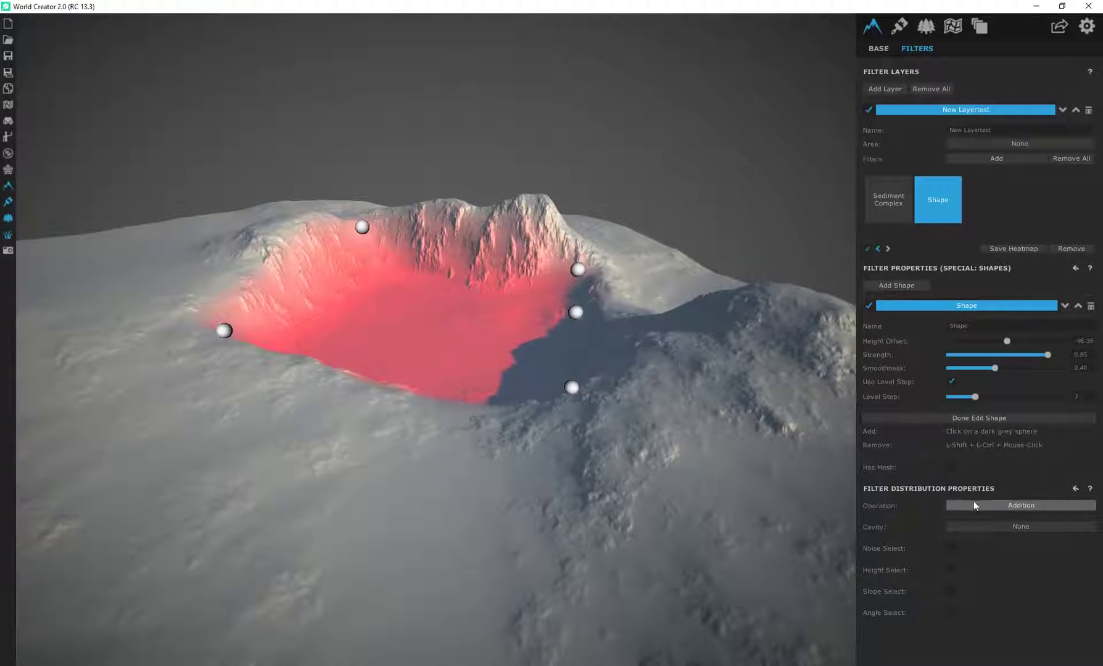
right_drag(373, 333, 730, 404)
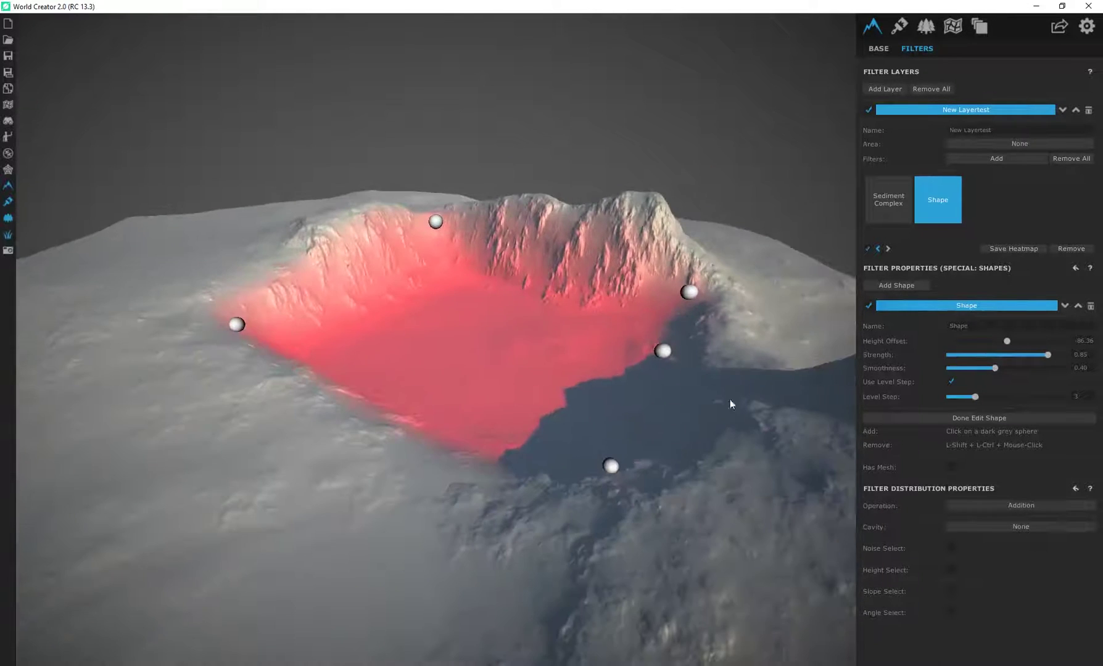
Change the Shape filter's distribution operation to Subtraction.
click(1024, 506)
click(1025, 531)
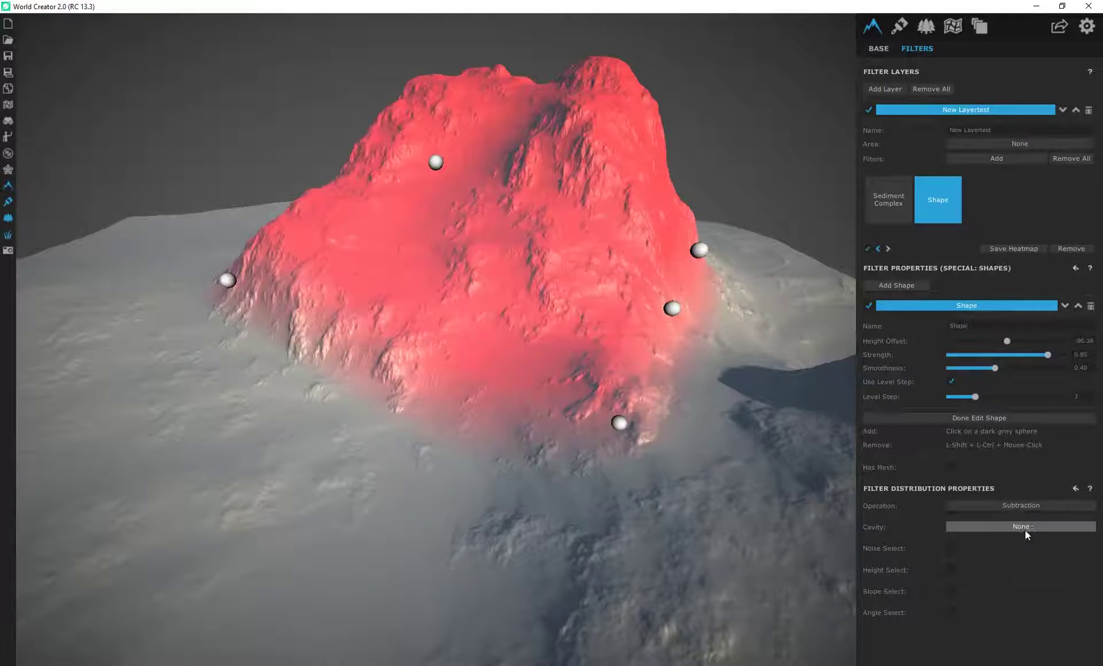
right_drag(333, 291, 404, 321)
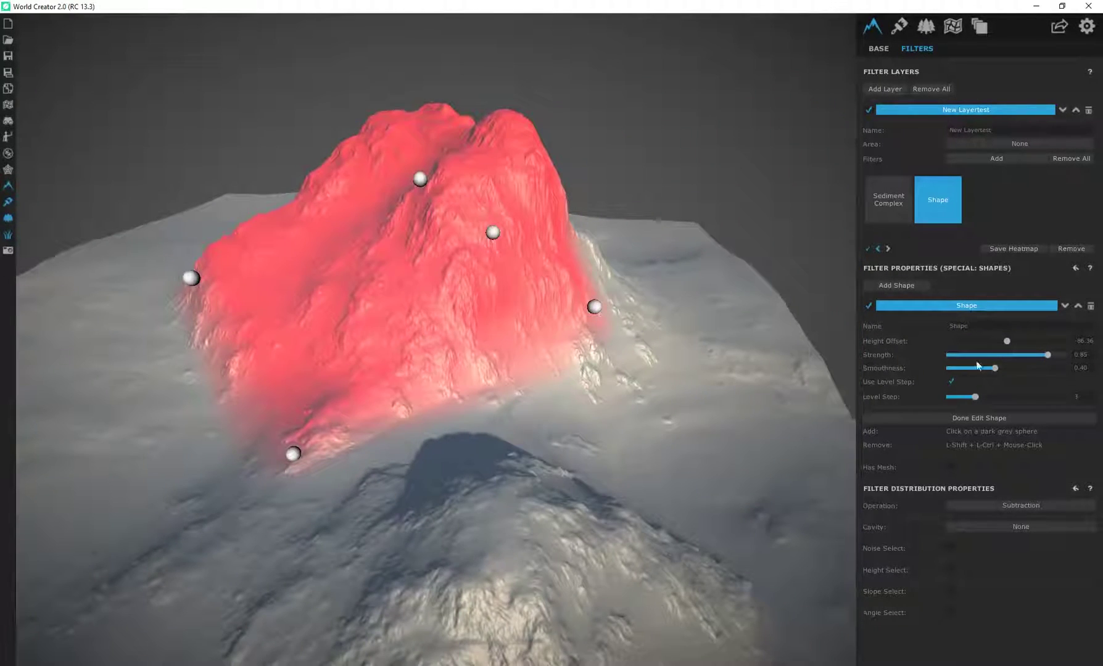
Adjust the shape's Height Offset slightly and set the filter's distribution operation back to Addition.
drag(1021, 343, 1063, 341)
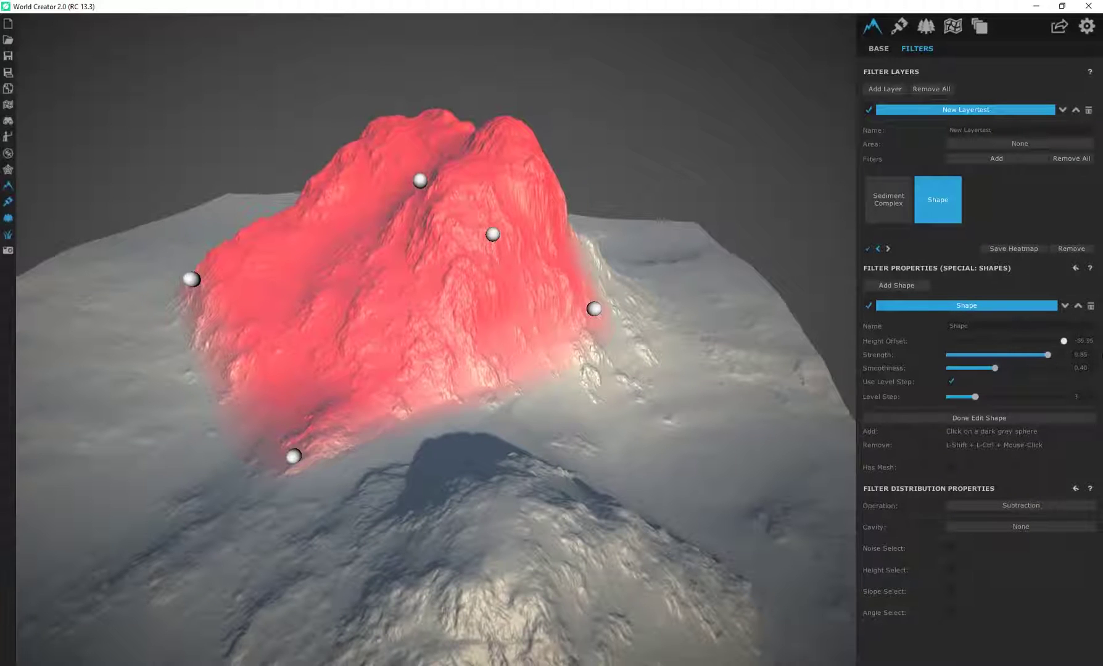
click(1039, 505)
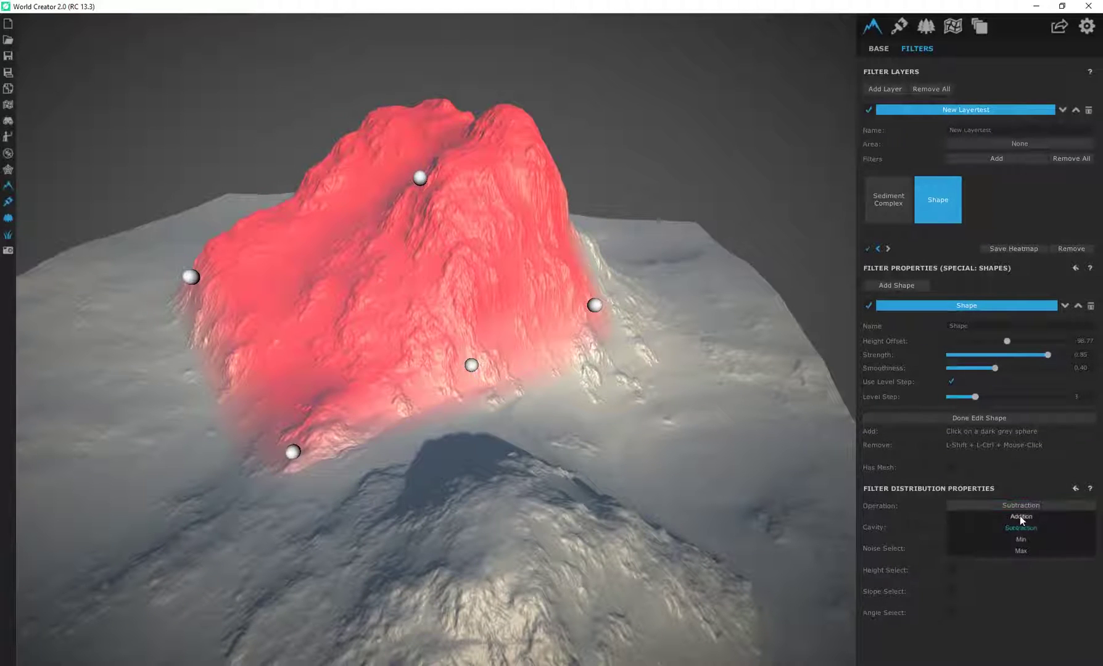
click(1019, 517)
right_drag(304, 375, 506, 394)
right_drag(434, 280, 510, 371)
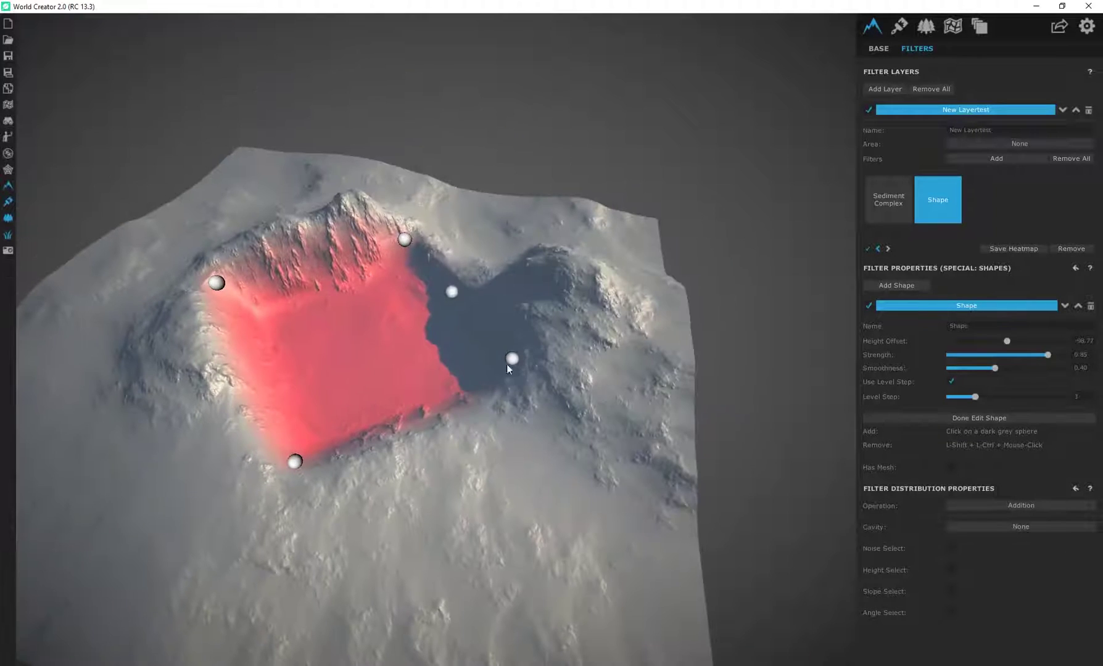
Extend the sunken basin out through the terrain's edge by moving two of the shape's control spheres outward.
drag(515, 361, 753, 354)
right_drag(448, 400, 660, 345)
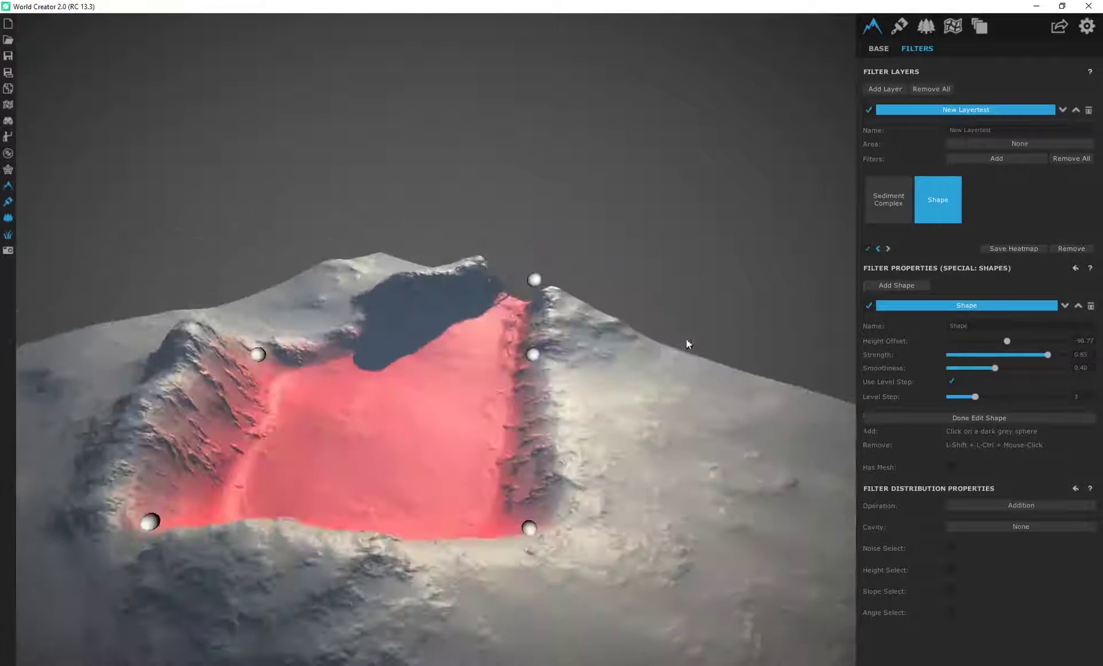
drag(531, 361, 637, 321)
drag(523, 275, 493, 285)
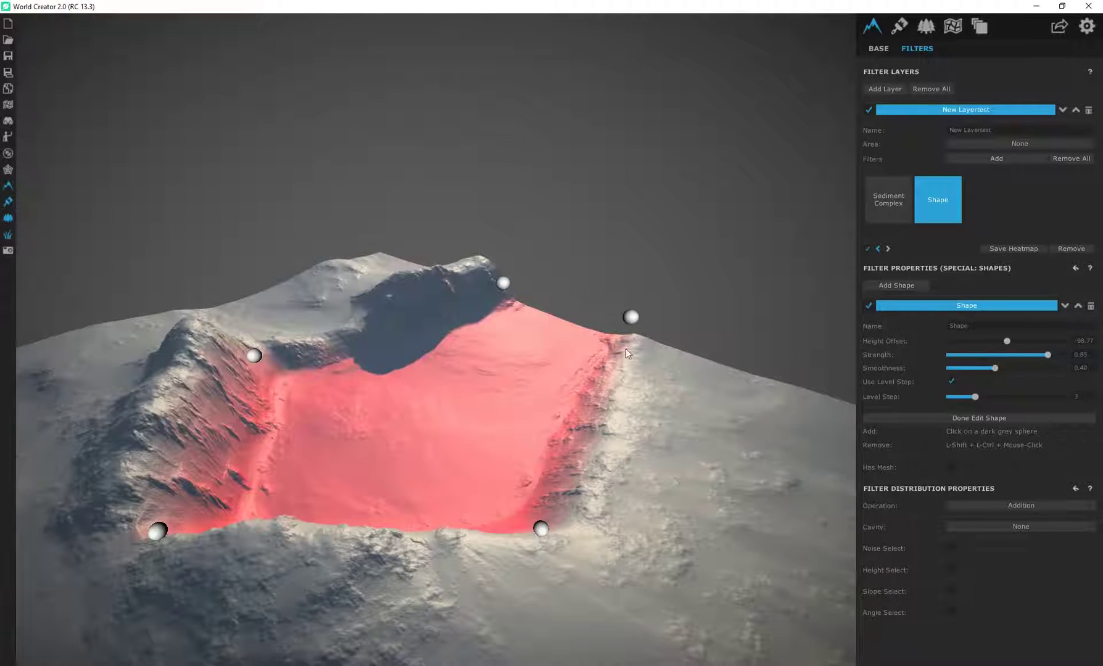
drag(626, 353, 674, 314)
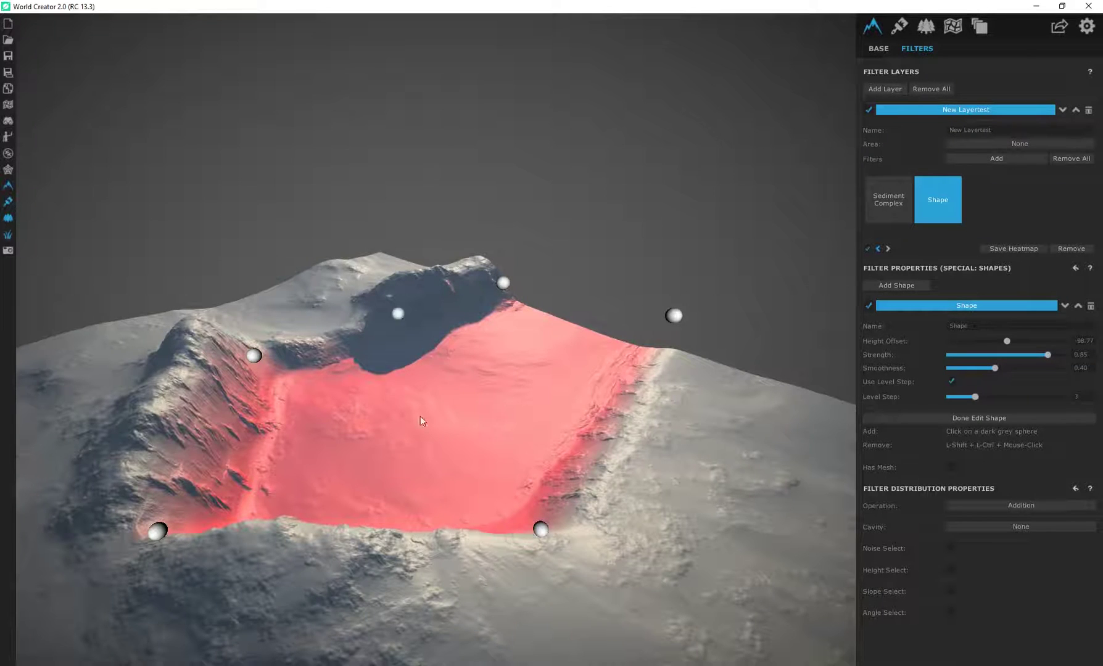
Bend the basin's long side inward with an added control sphere and reposition a neighbouring sphere of the outline.
right_drag(451, 409, 573, 341)
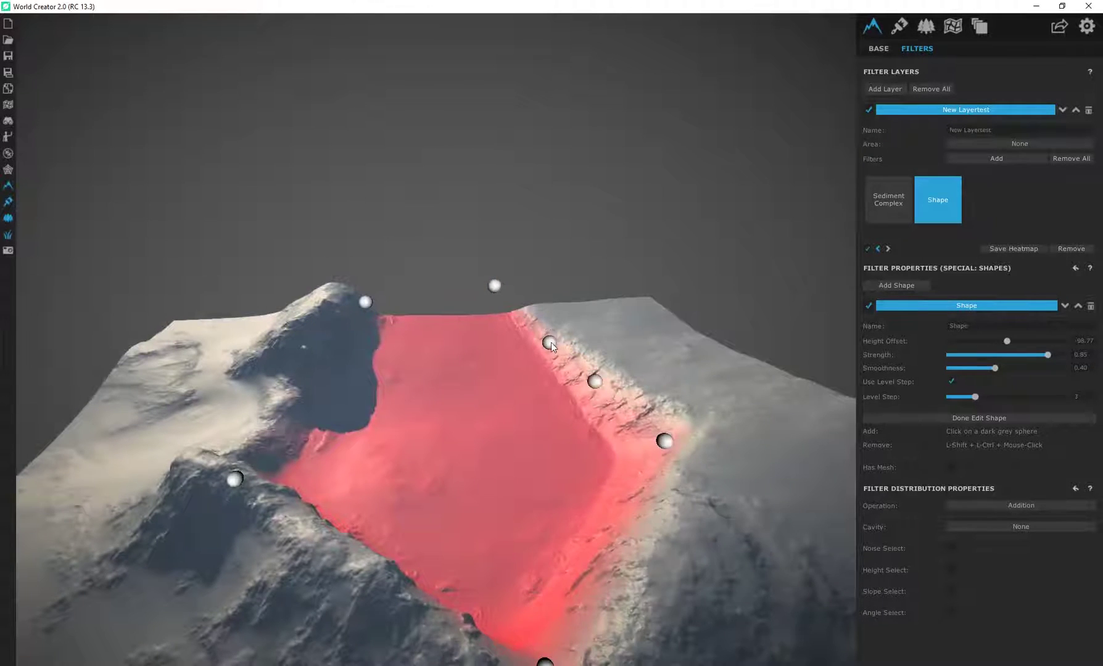
drag(552, 343, 510, 378)
right_drag(510, 377, 308, 375)
drag(676, 353, 611, 324)
middle_drag(264, 356, 229, 402)
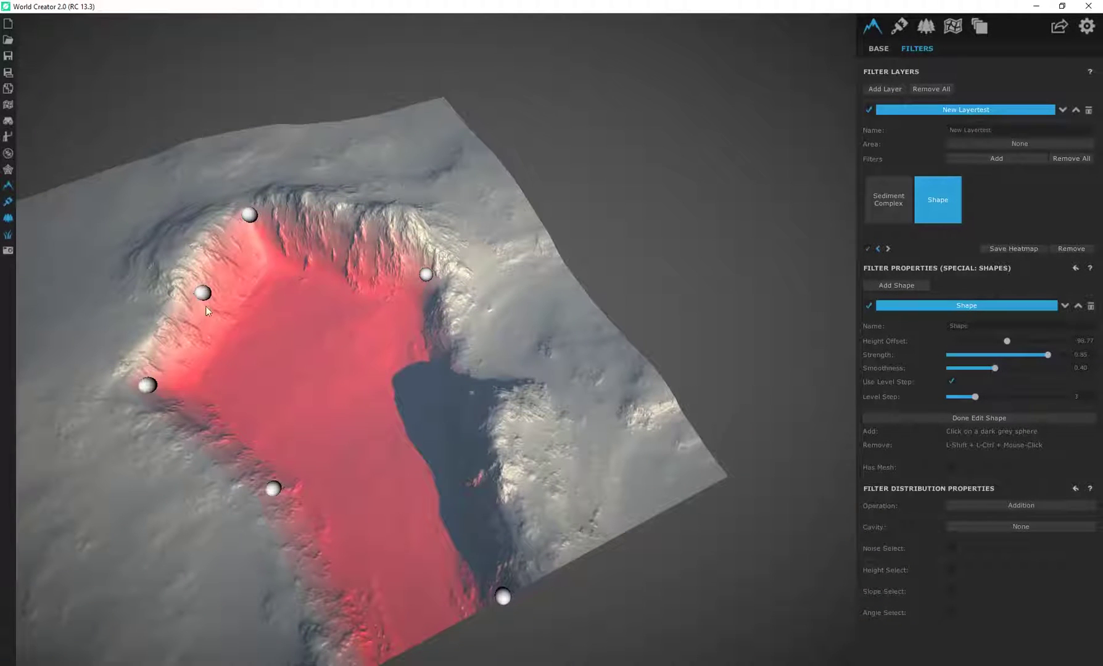
Round the basin's closed end by adding a control sphere, pulling it outward and nudging the adjacent corner sphere inward.
click(227, 254)
drag(205, 298, 173, 281)
drag(150, 394, 175, 406)
middle_drag(175, 406, 420, 356)
scroll(234, 395, up, 3)
middle_drag(253, 430, 485, 423)
scroll(485, 423, up, 3)
middle_drag(617, 293, 758, 299)
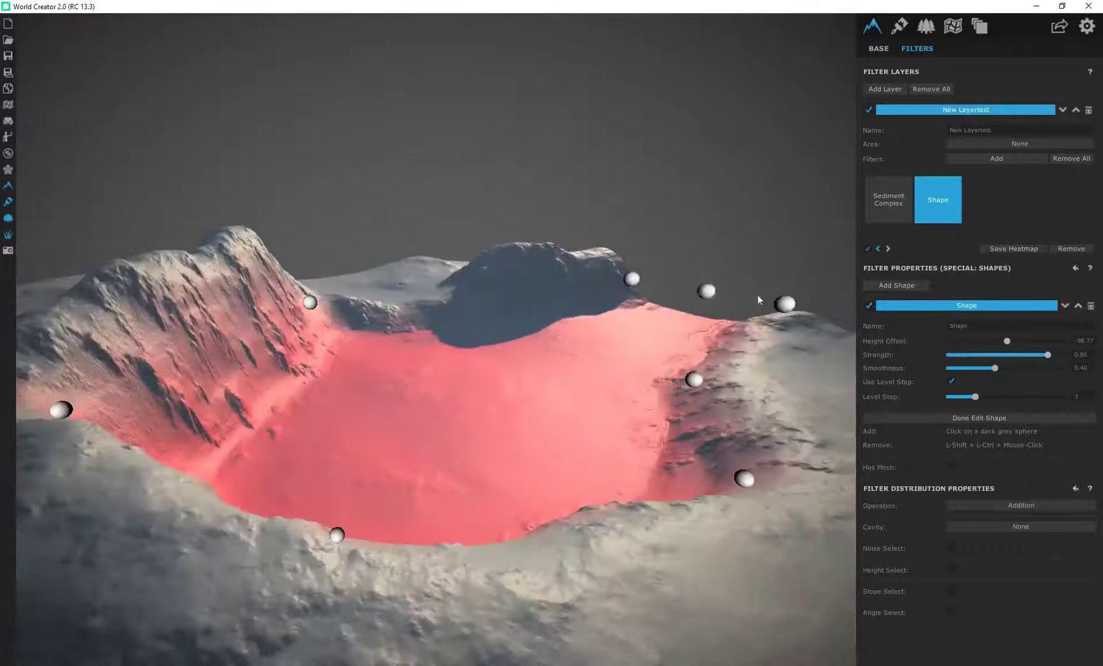
Finish editing the shape and inspect the basin's walls and open end.
click(983, 417)
middle_drag(673, 399, 613, 469)
mouse_move(600, 255)
middle_down()
mouse_move(673, 263)
mouse_move(592, 289)
mouse_move(565, 419)
mouse_move(618, 309)
mouse_move(603, 234)
middle_up()
middle_drag(432, 314, 558, 261)
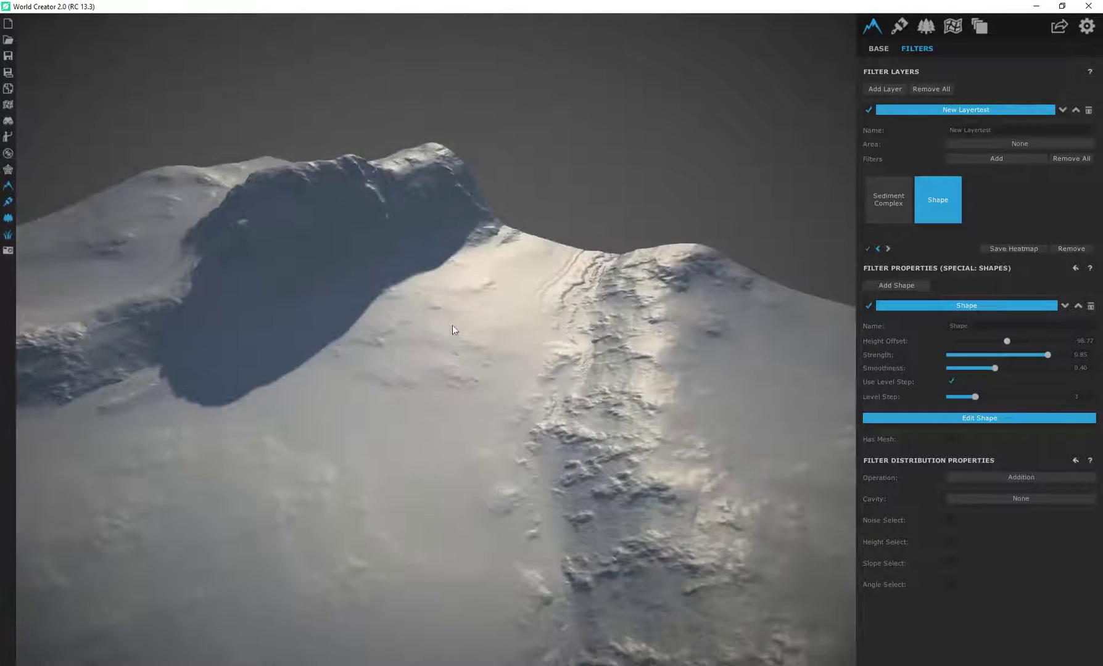
middle_drag(479, 326, 391, 386)
scroll(391, 386, down, 3)
middle_drag(308, 369, 832, 179)
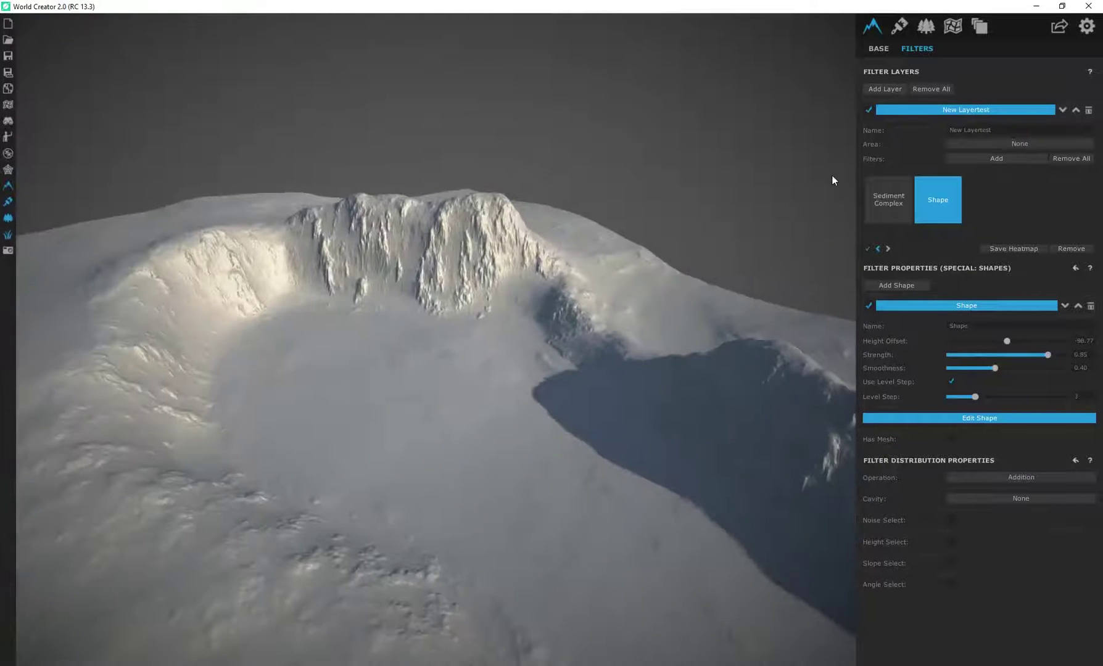
Add a second Shape filter from the Design category to the layer and create a shape in it.
click(987, 162)
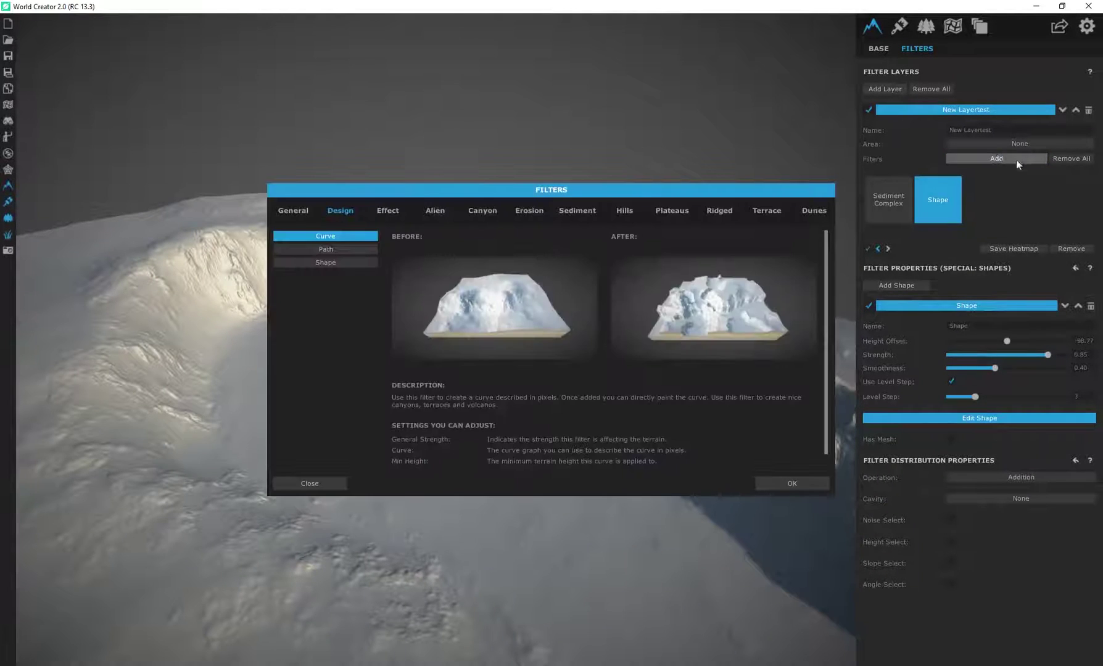
click(332, 263)
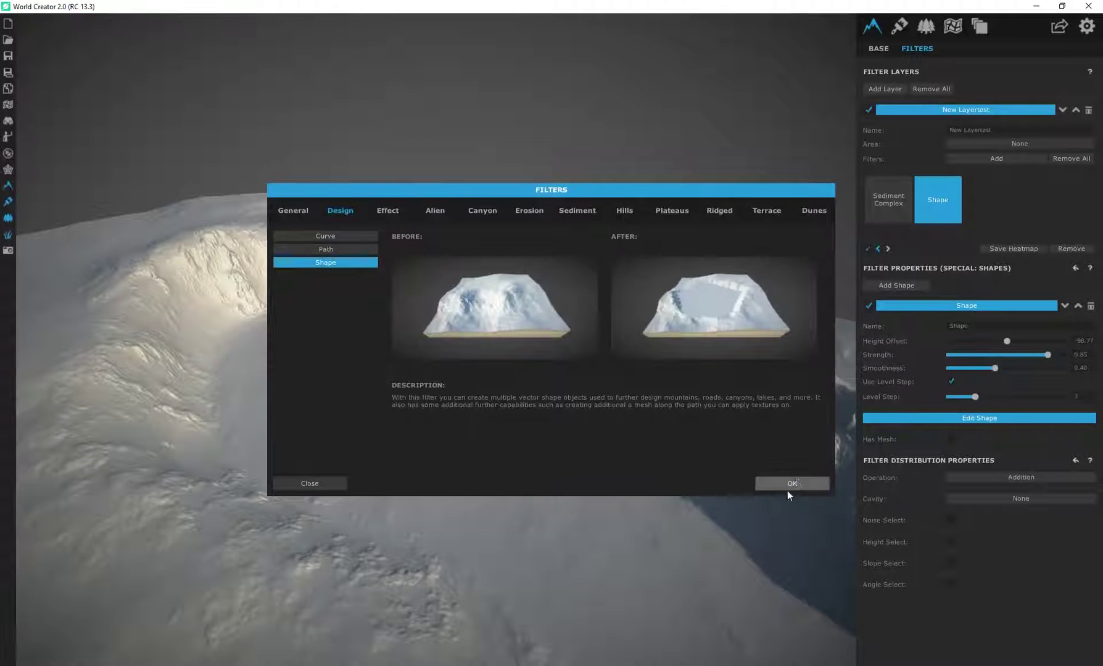
click(769, 484)
middle_drag(320, 388, 966, 430)
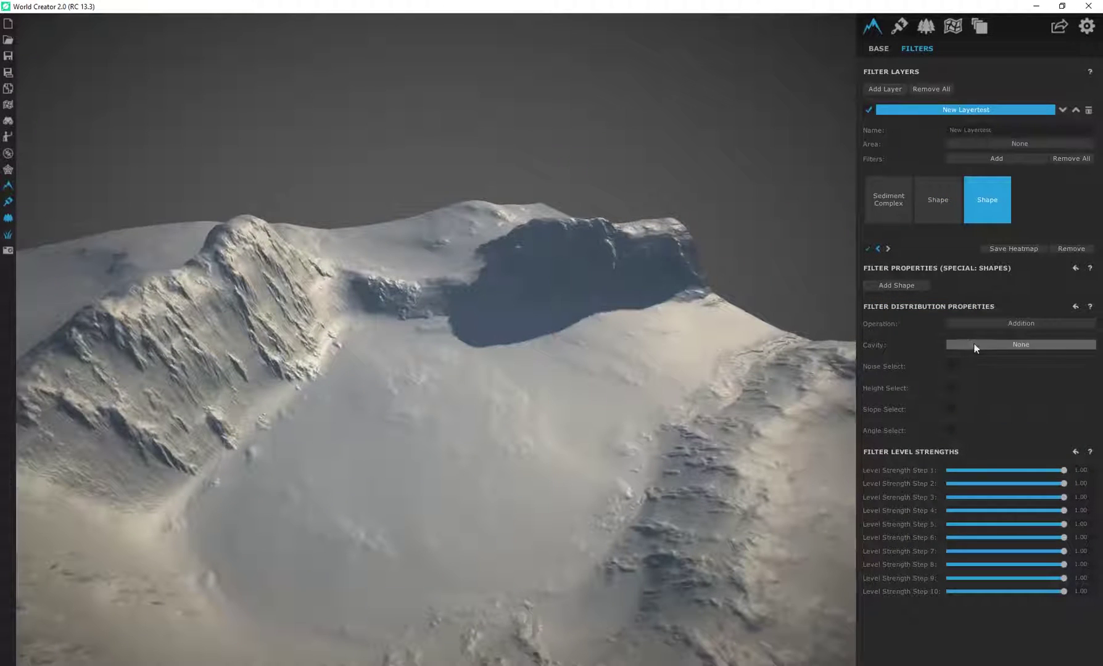
click(866, 284)
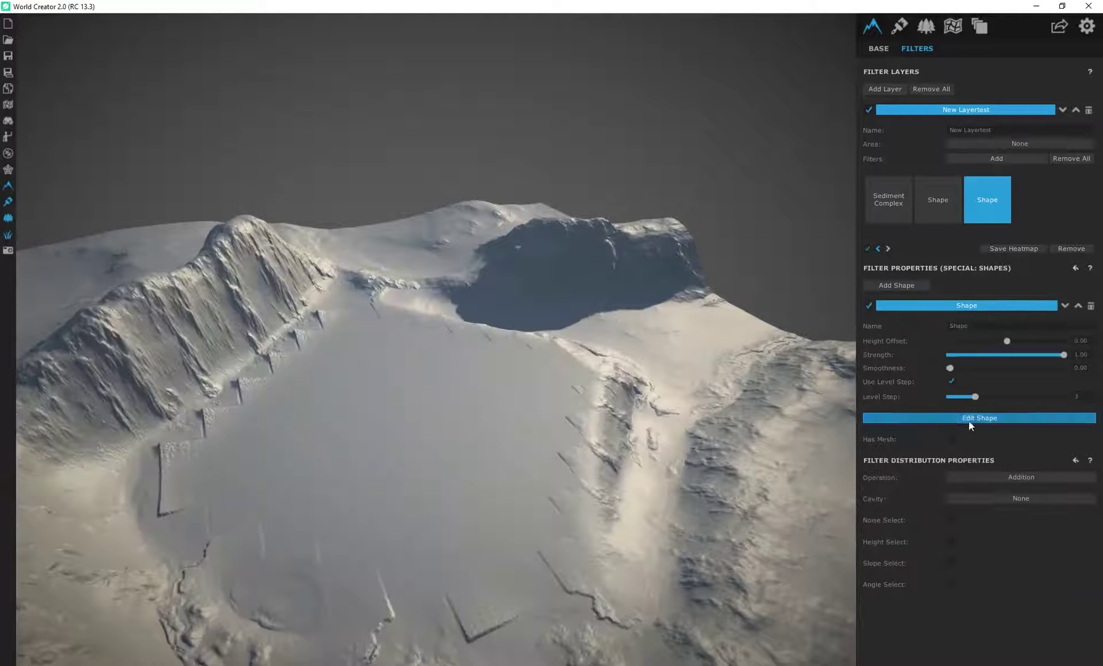
Start editing the new shape and set its Strength to 0.69 and Smoothness to 0.18.
click(969, 419)
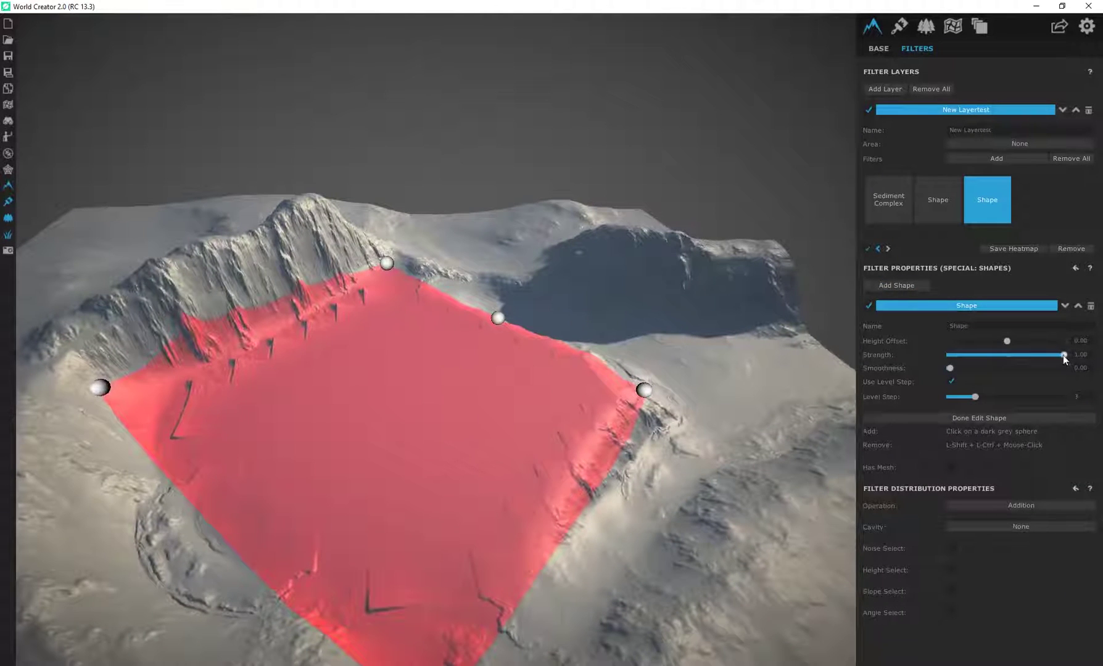
drag(1064, 356, 1029, 355)
click(970, 369)
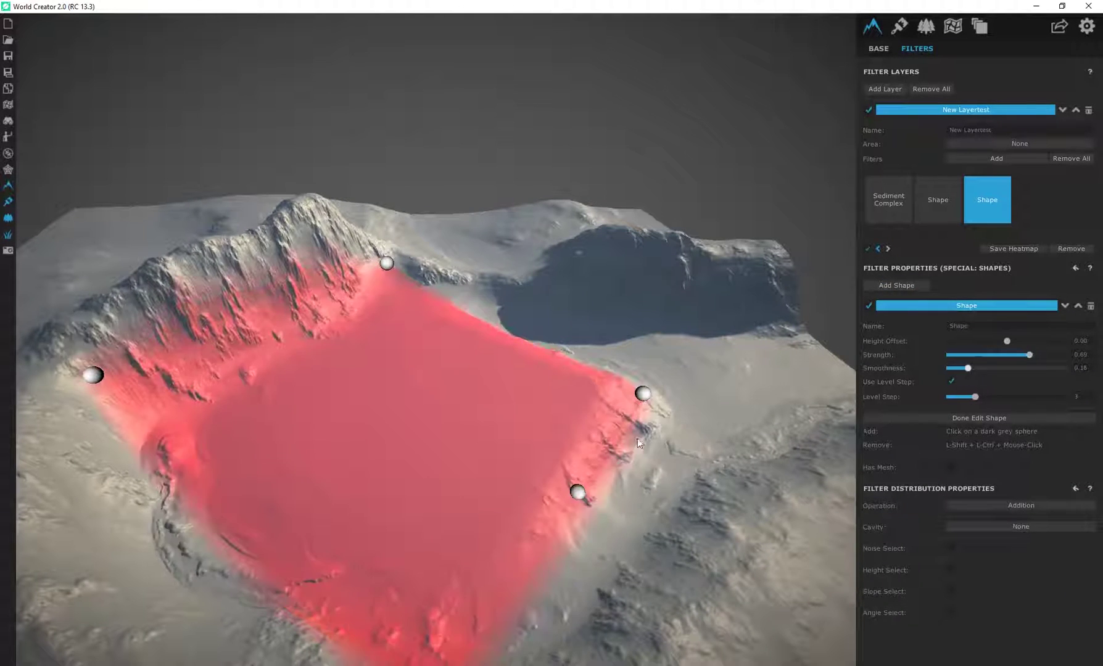
Shrink the second shape to a narrow outline inside the basin by moving its control spheres inward and adding points along its sides.
right_drag(565, 442, 734, 428)
middle_drag(734, 428, 393, 467)
drag(364, 531, 364, 617)
right_drag(378, 612, 430, 368)
drag(437, 361, 366, 343)
drag(137, 431, 195, 420)
drag(70, 314, 160, 395)
drag(288, 286, 317, 395)
middle_drag(432, 466, 354, 431)
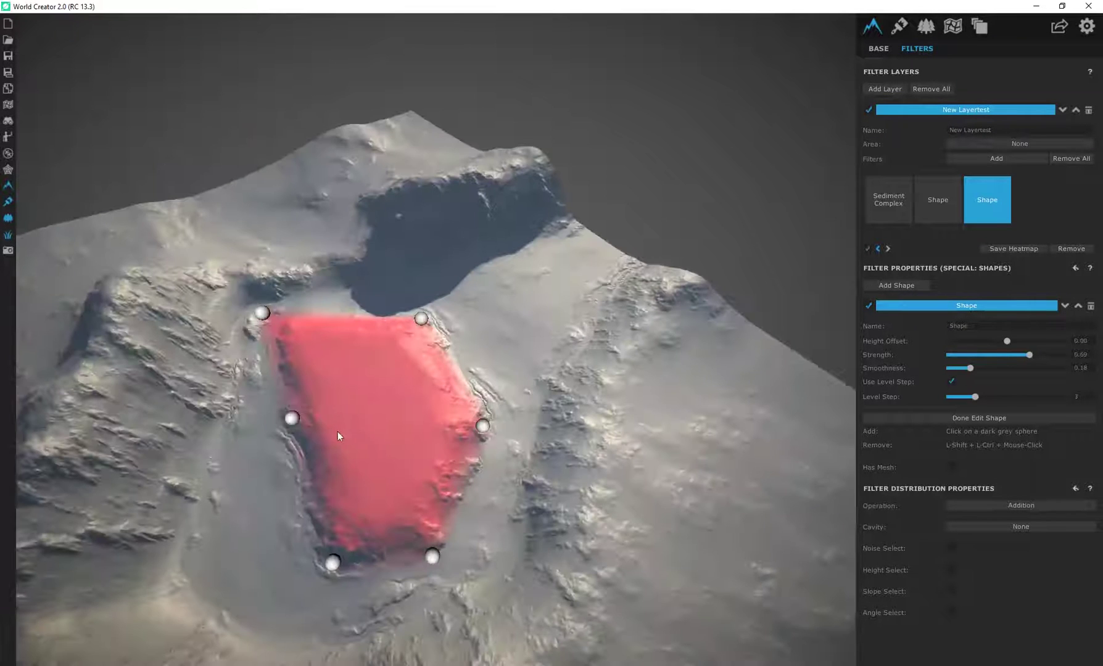
Widen the second shape towards the cliff side, add a control sphere on its far edge, and finish editing.
drag(289, 418, 161, 343)
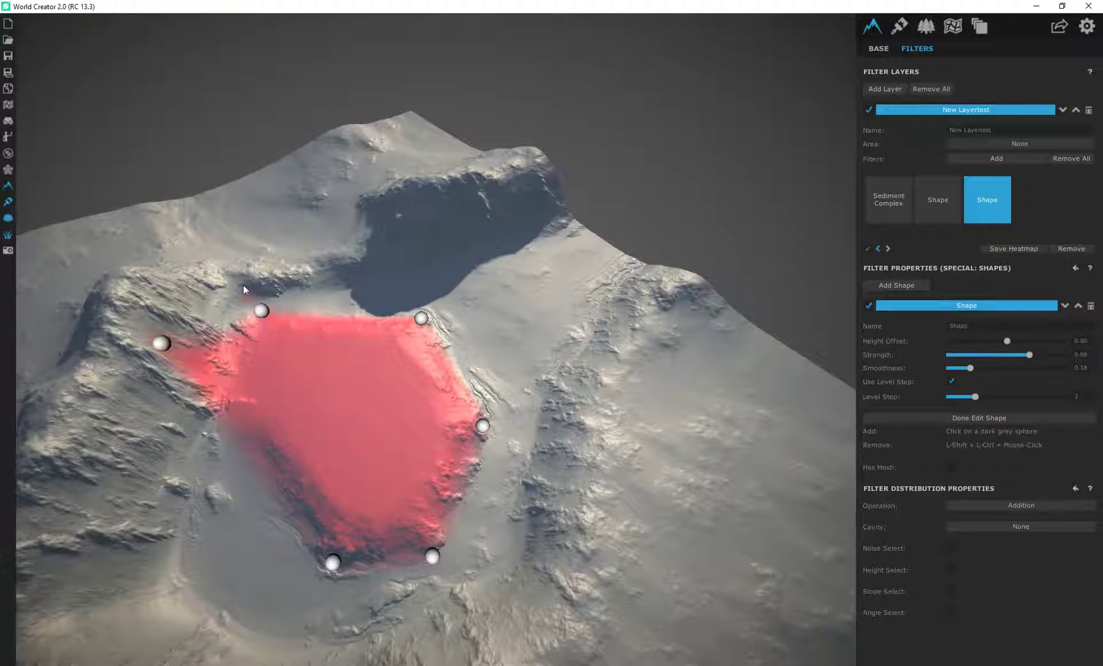
drag(243, 285, 249, 334)
drag(162, 343, 238, 420)
click(338, 322)
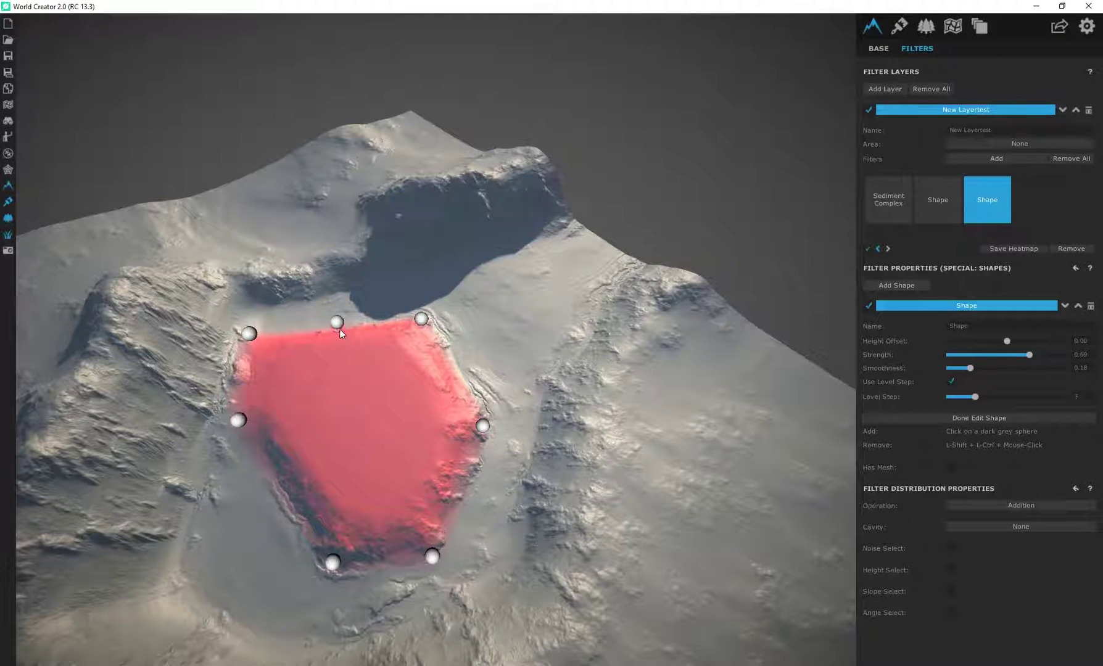
drag(340, 330, 379, 291)
right_drag(379, 291, 185, 327)
click(977, 419)
Examine the raised plateau and the channel around it inside the basin from several angles.
scroll(453, 405, up, 3)
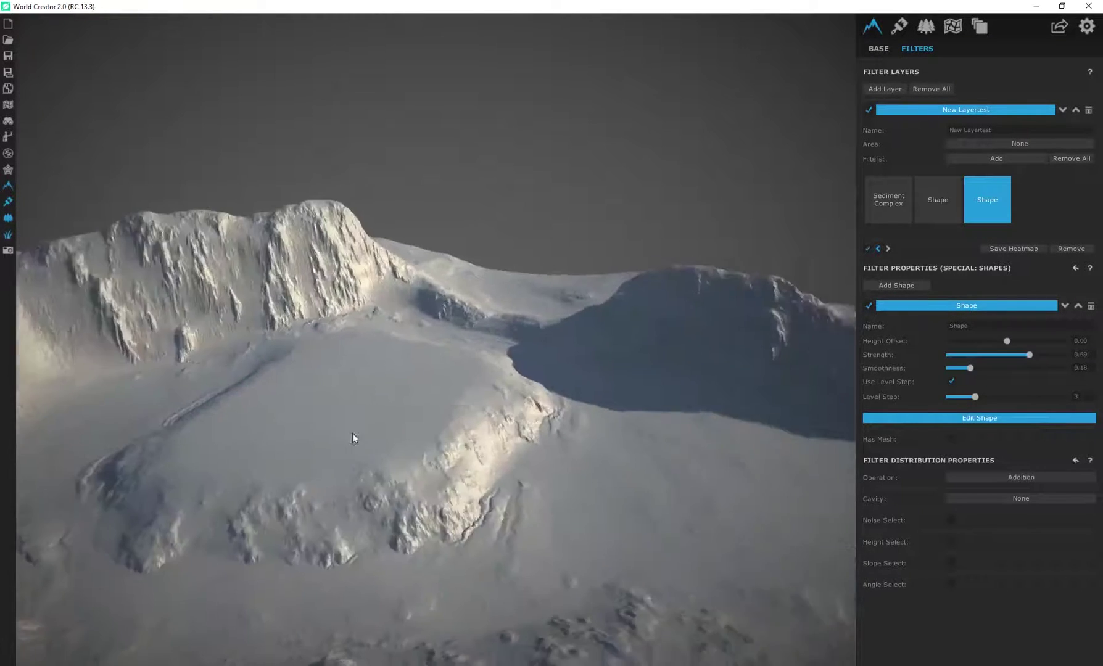
right_drag(390, 431, 203, 451)
right_drag(617, 444, 512, 444)
right_drag(524, 401, 556, 368)
right_drag(535, 449, 497, 442)
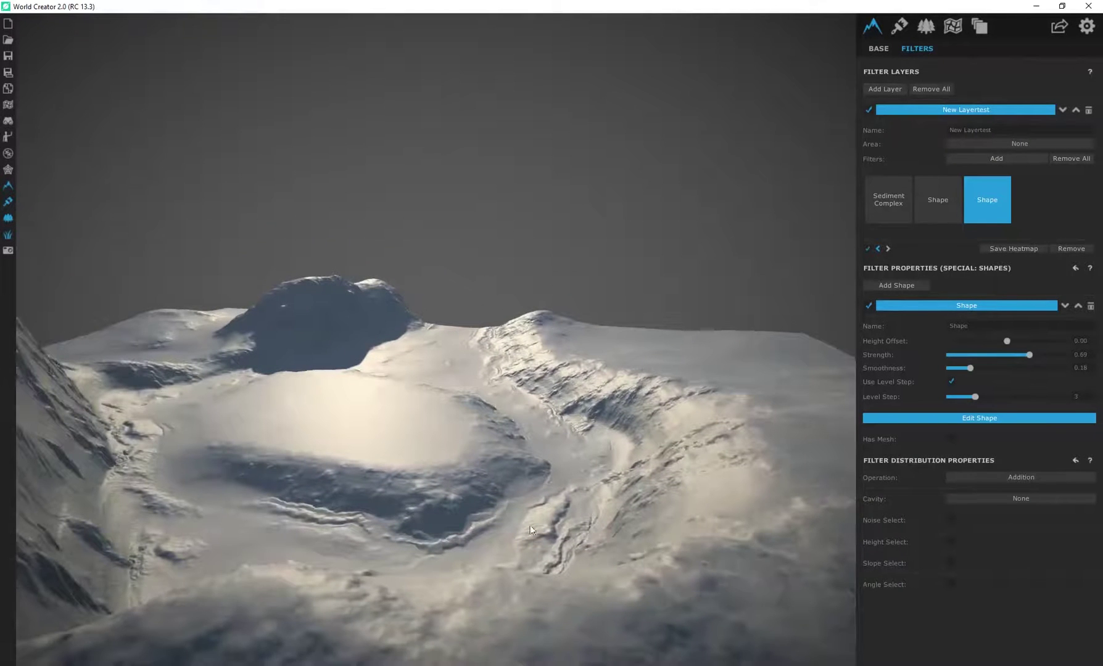
right_drag(418, 401, 400, 381)
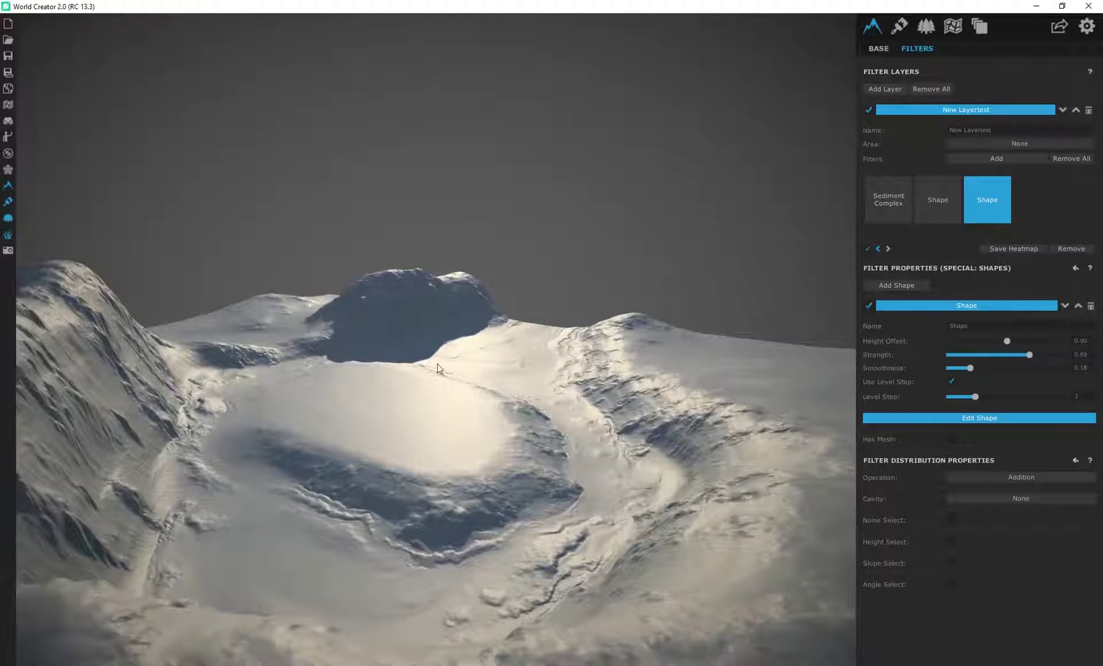
right_drag(518, 479, 416, 407)
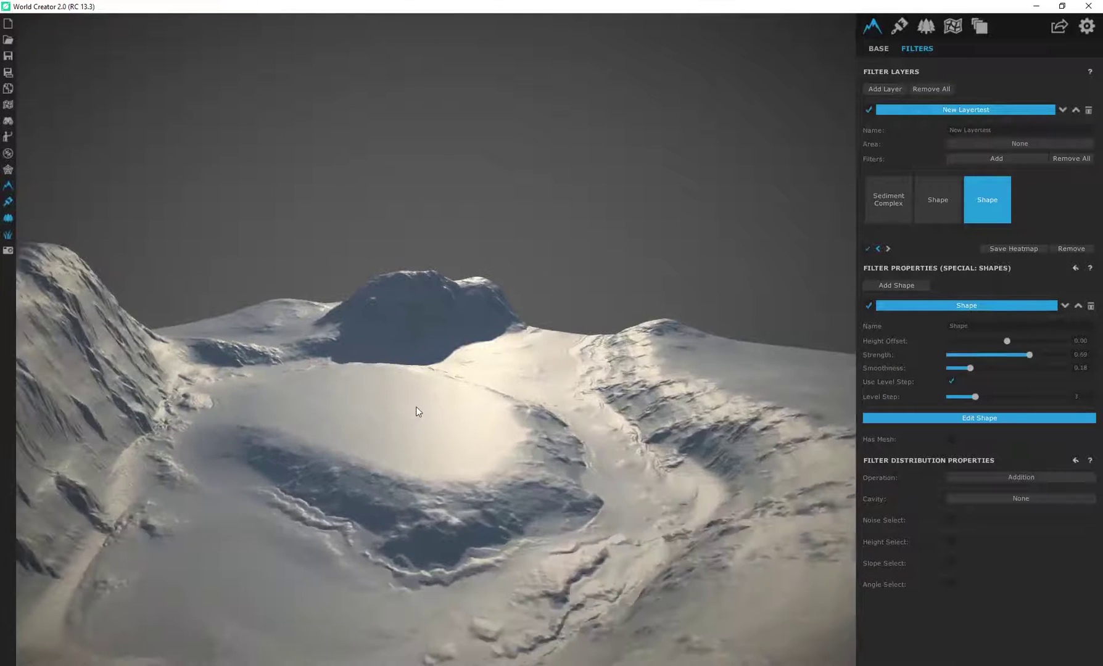
Show the ocean plane and lower the Ocean Height to -45.03 so water fills the channel around the plateau.
click(925, 26)
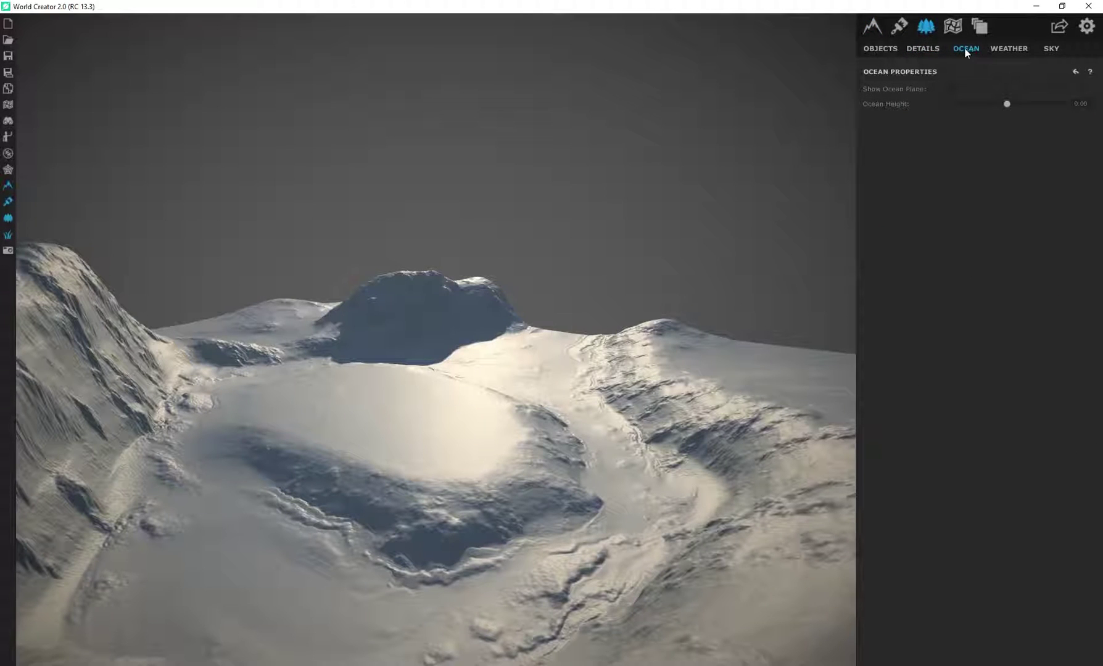
click(951, 89)
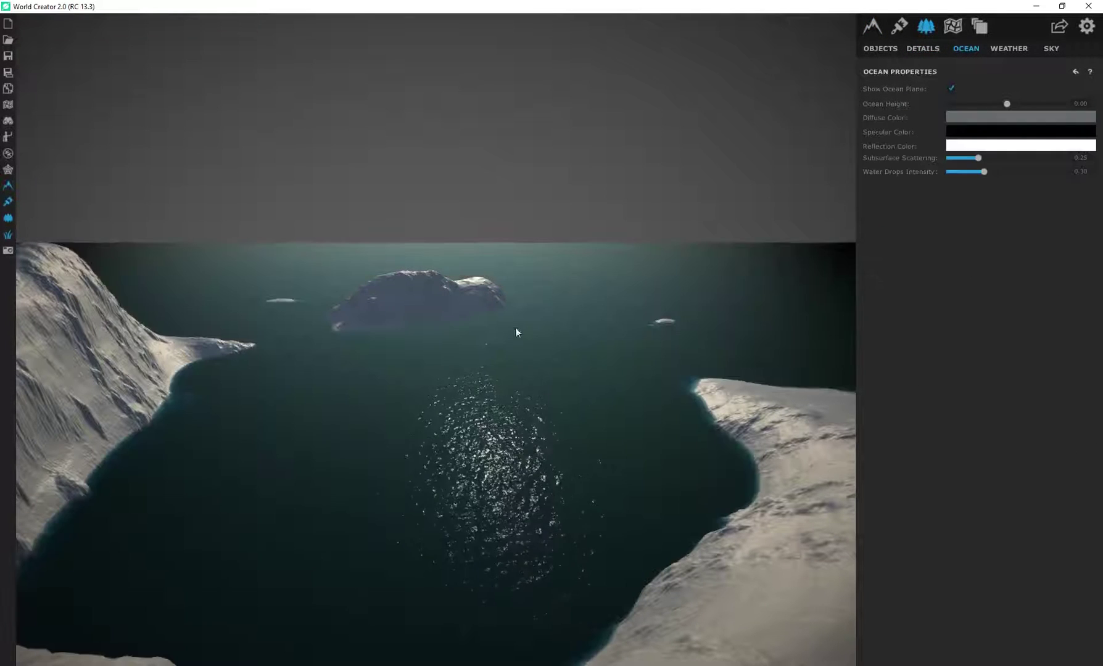
right_drag(510, 424, 450, 398)
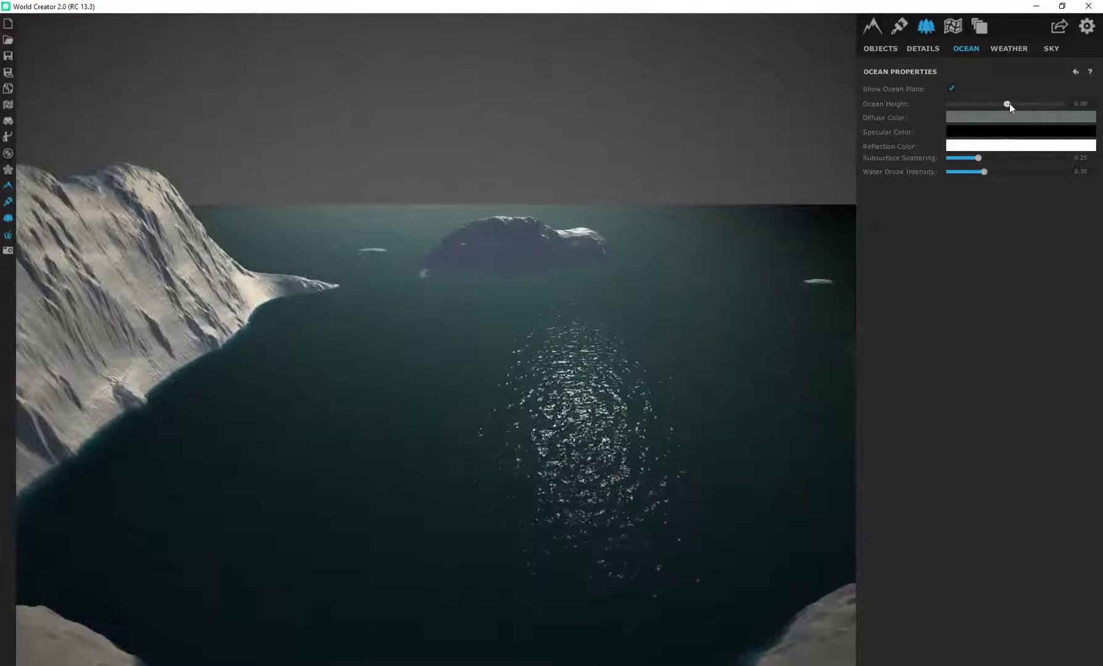
drag(1009, 104, 744, 115)
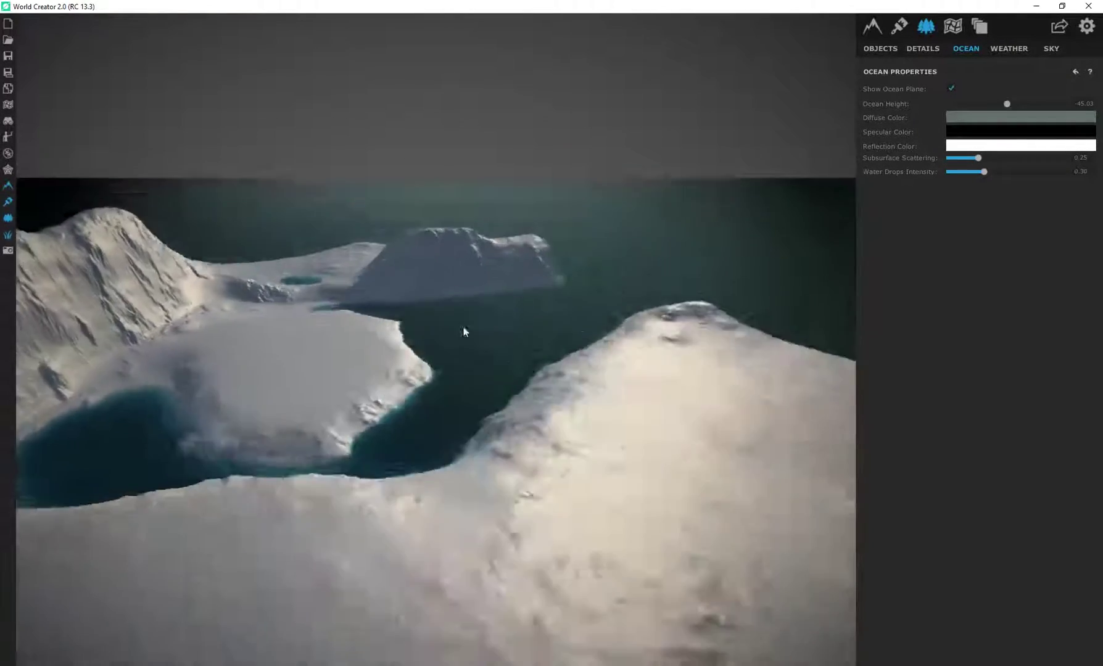
Examine the flooded basin, plateau and channel with the ocean plane shown.
right_drag(464, 327, 727, 377)
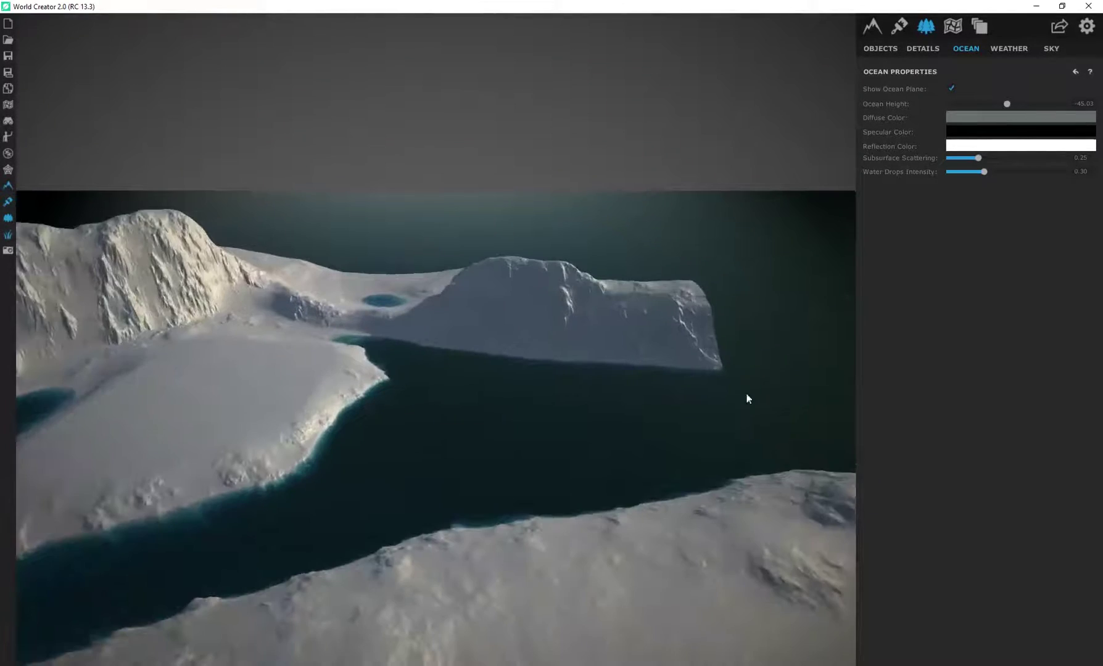
right_drag(232, 381, 582, 352)
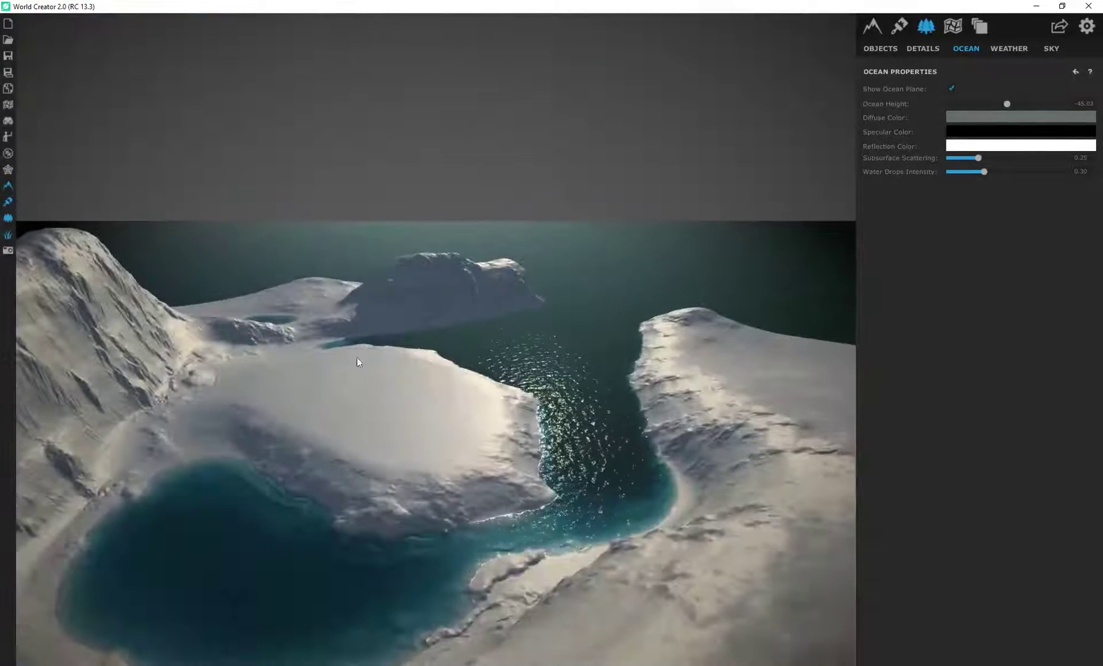
right_drag(330, 368, 505, 388)
right_drag(497, 448, 444, 415)
drag(446, 420, 658, 272)
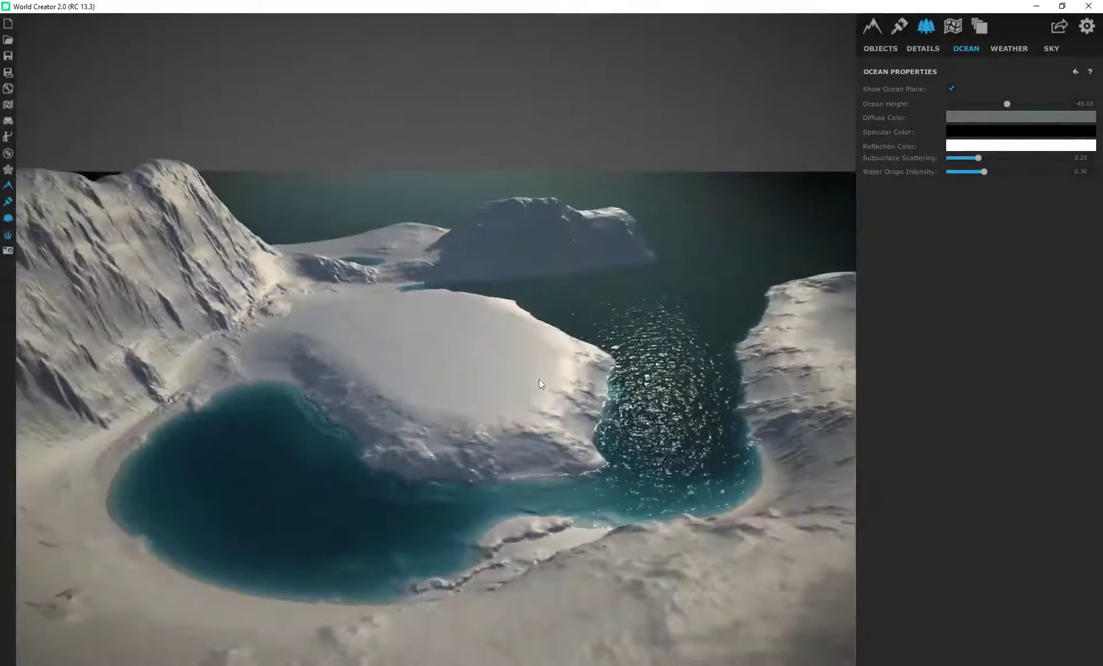
Adjust the Ocean Height once more, hide the ocean plane and look over the bare terrain.
drag(1006, 104, 957, 103)
click(951, 87)
drag(575, 281, 498, 425)
drag(375, 372, 576, 375)
scroll(480, 364, down, 3)
drag(478, 265, 418, 198)
drag(481, 267, 171, 300)
right_drag(171, 299, 525, 269)
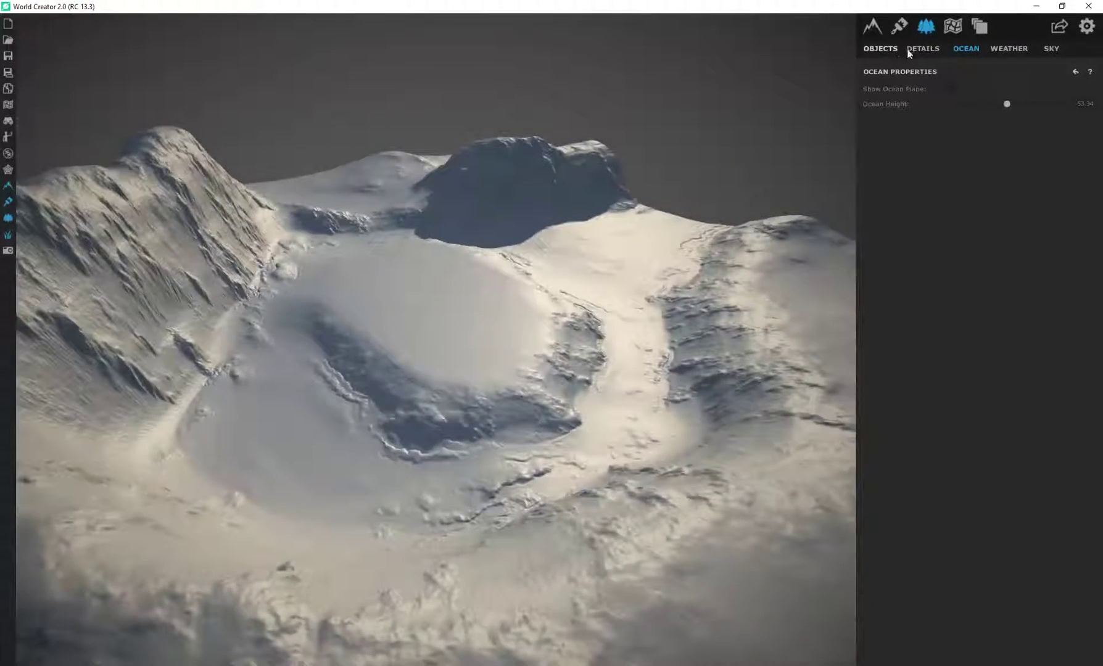
Add a second Sediment Complex filter to the filter layer after the two Shape filters.
click(880, 48)
click(872, 26)
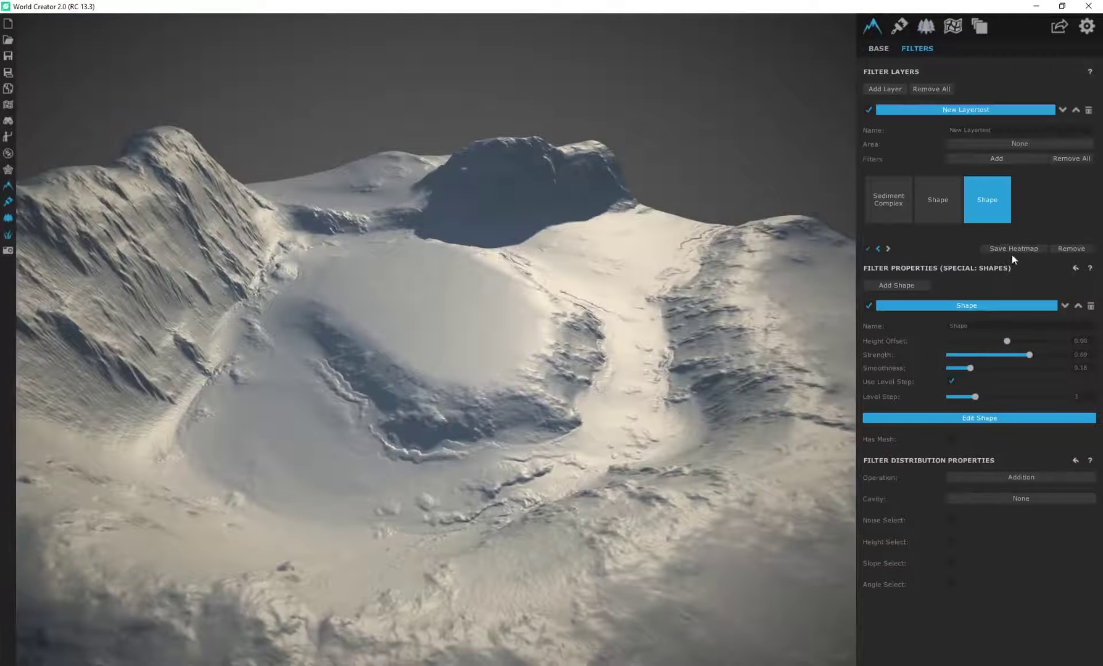
click(988, 159)
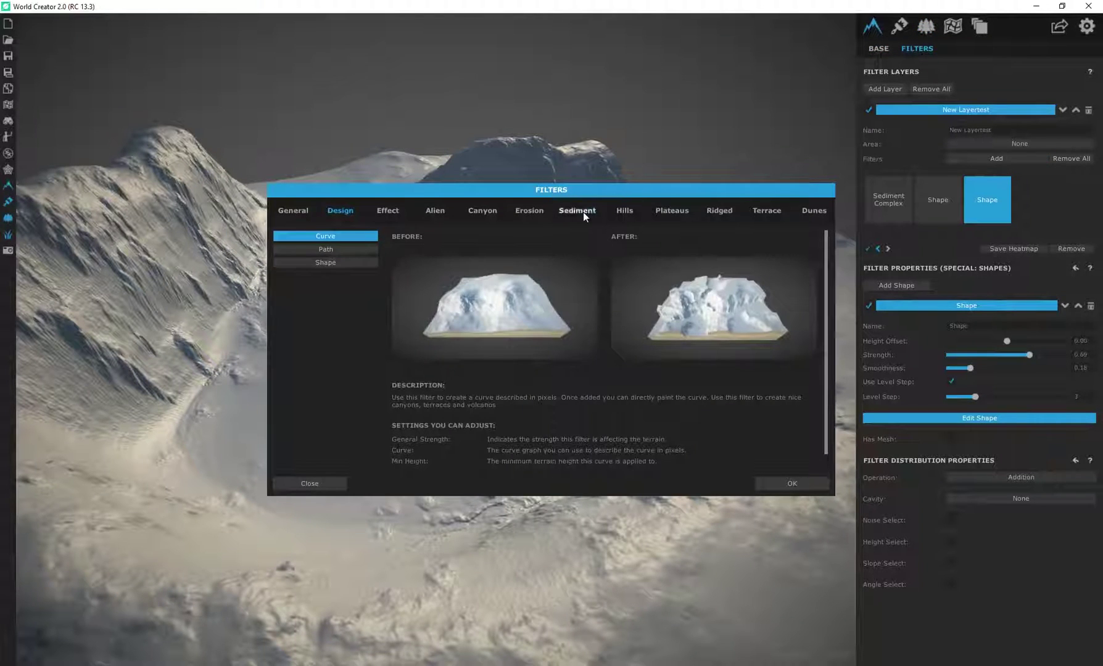
click(577, 210)
click(776, 484)
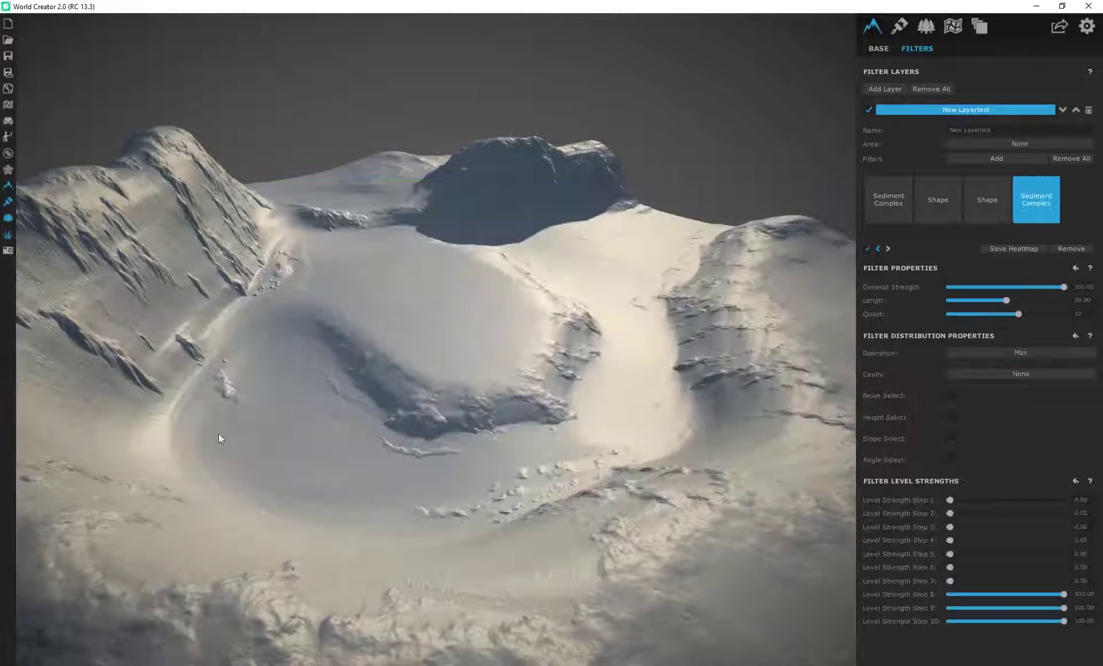
Reduce the new Sediment Complex filter's Length to about 12 and its General Strength to about 49.
drag(521, 378, 484, 325)
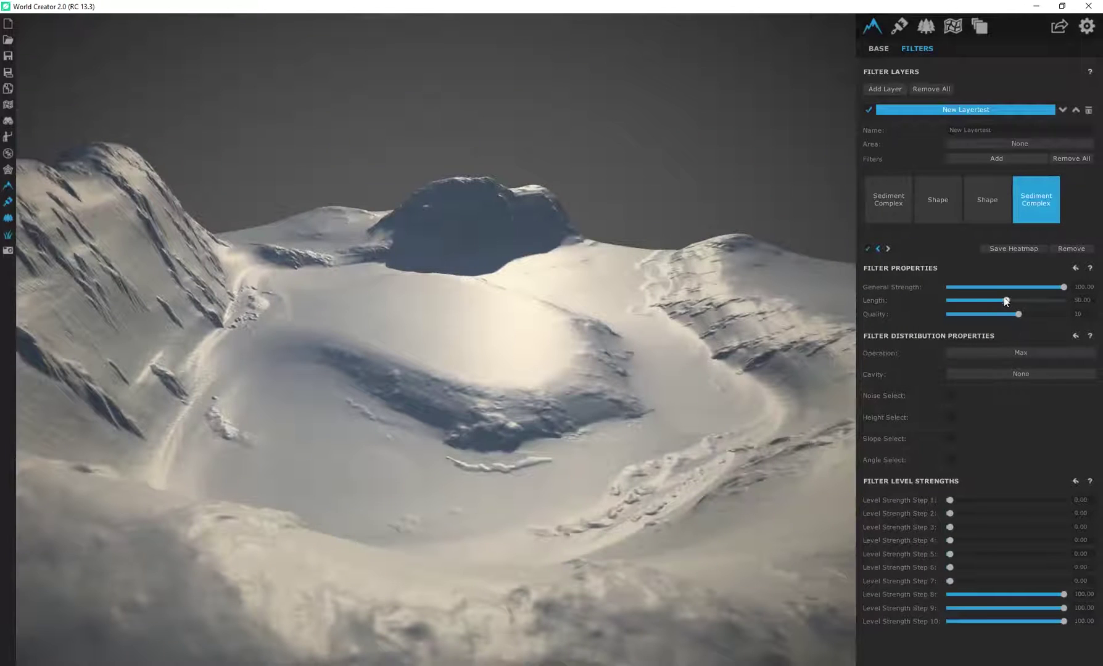
drag(1005, 301, 961, 300)
drag(1035, 287, 1005, 286)
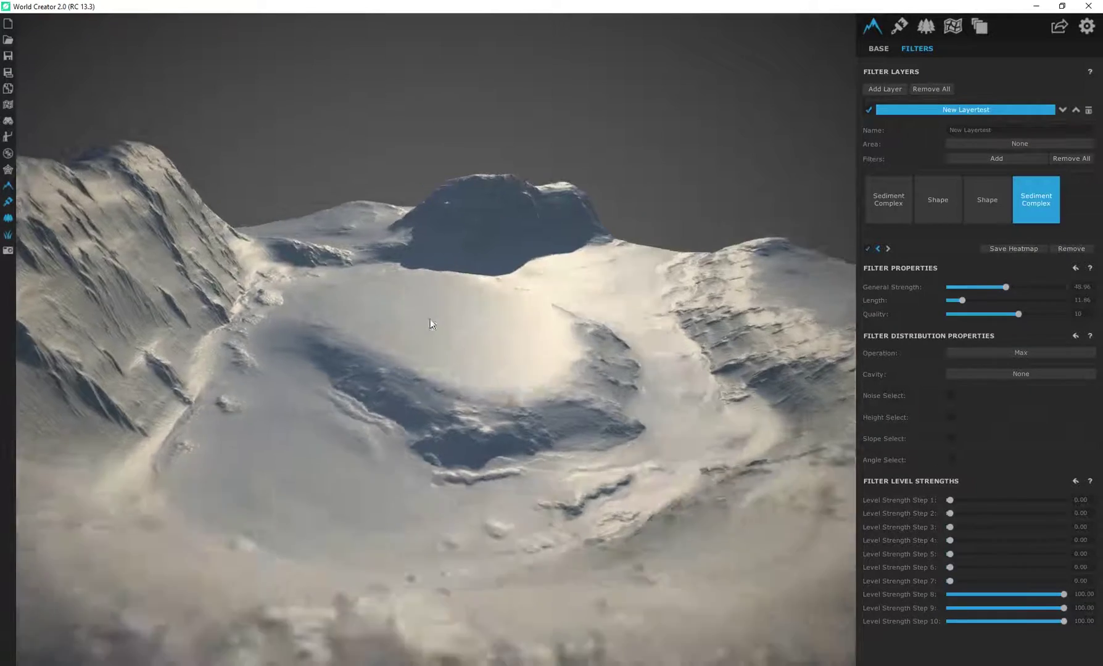
middle_drag(430, 319, 635, 313)
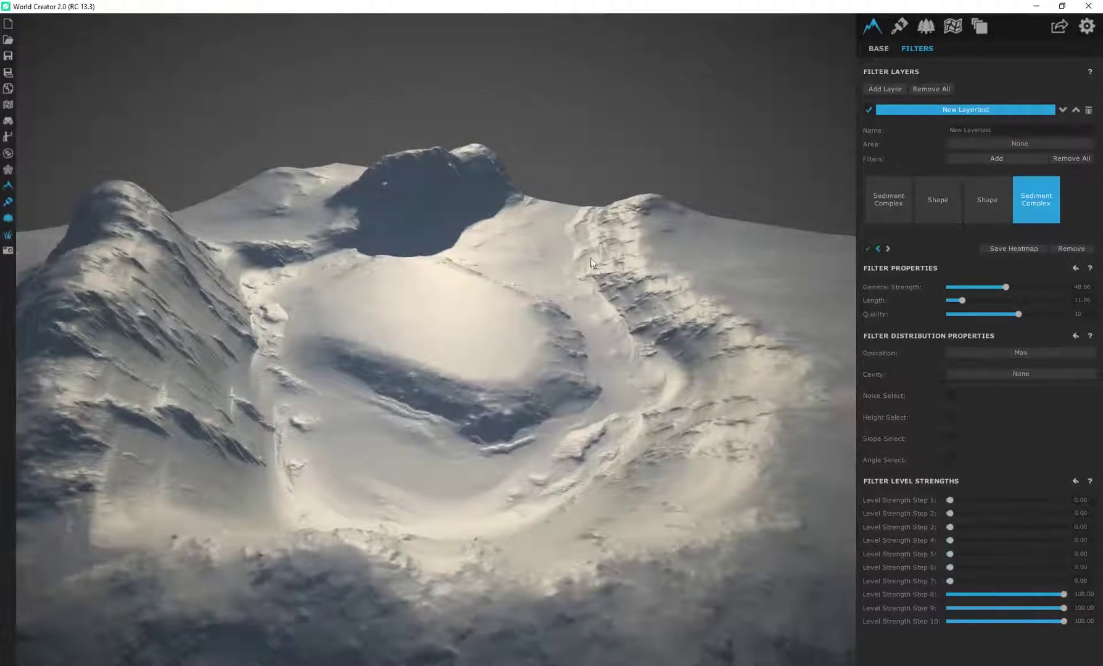
Examine the plateau and channel blended by the second Sediment Complex filter from closer angles.
middle_drag(456, 350, 650, 249)
scroll(416, 382, up, 3)
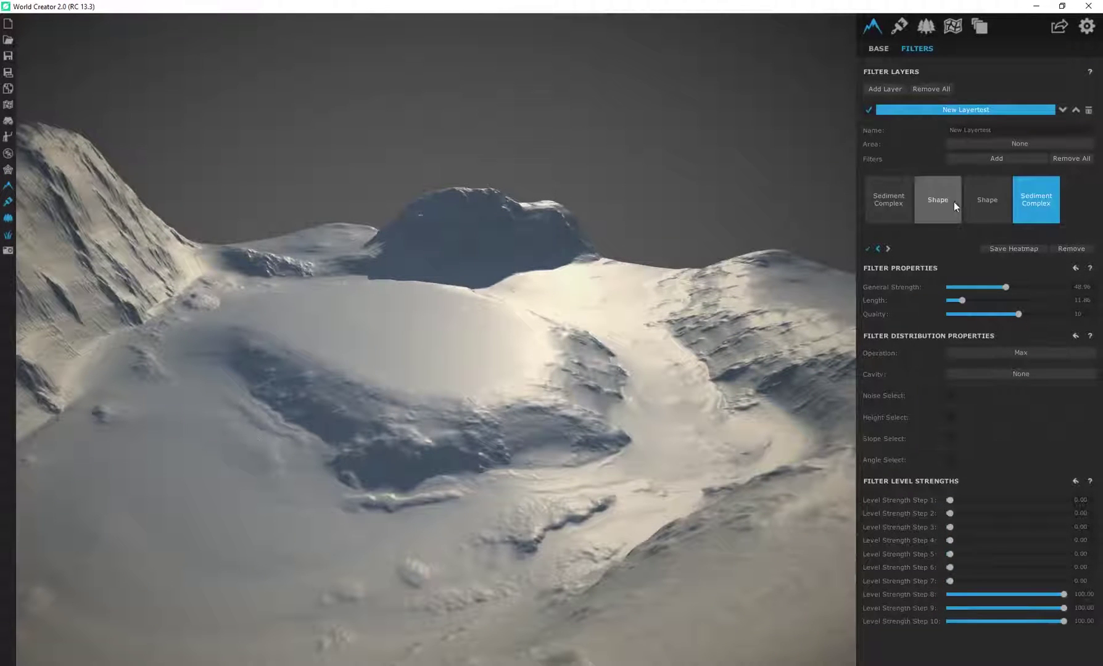
middle_drag(551, 409, 589, 386)
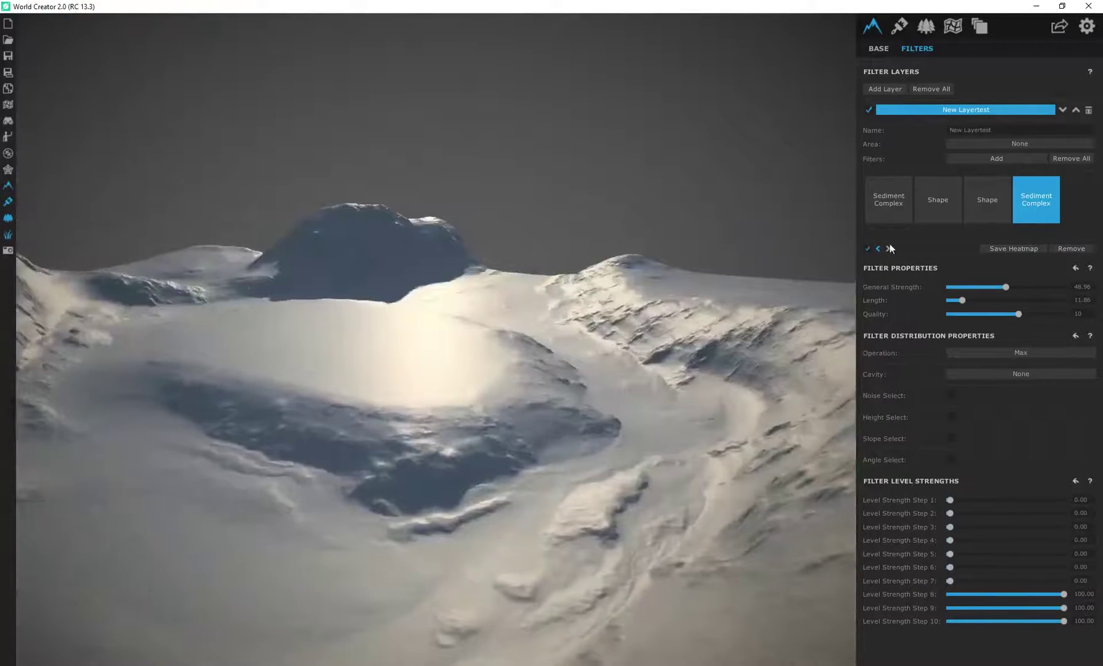
middle_drag(443, 337, 526, 361)
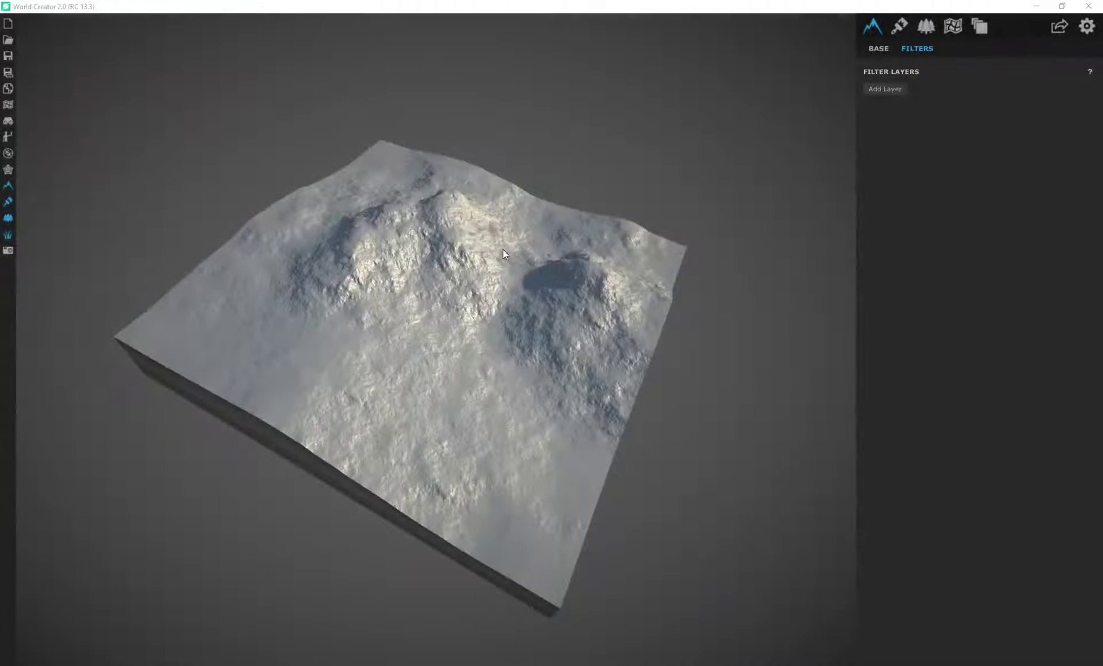
Add a new filter layer to the fresh terrain and give it the Path design filter.
scroll(524, 291, up, 2)
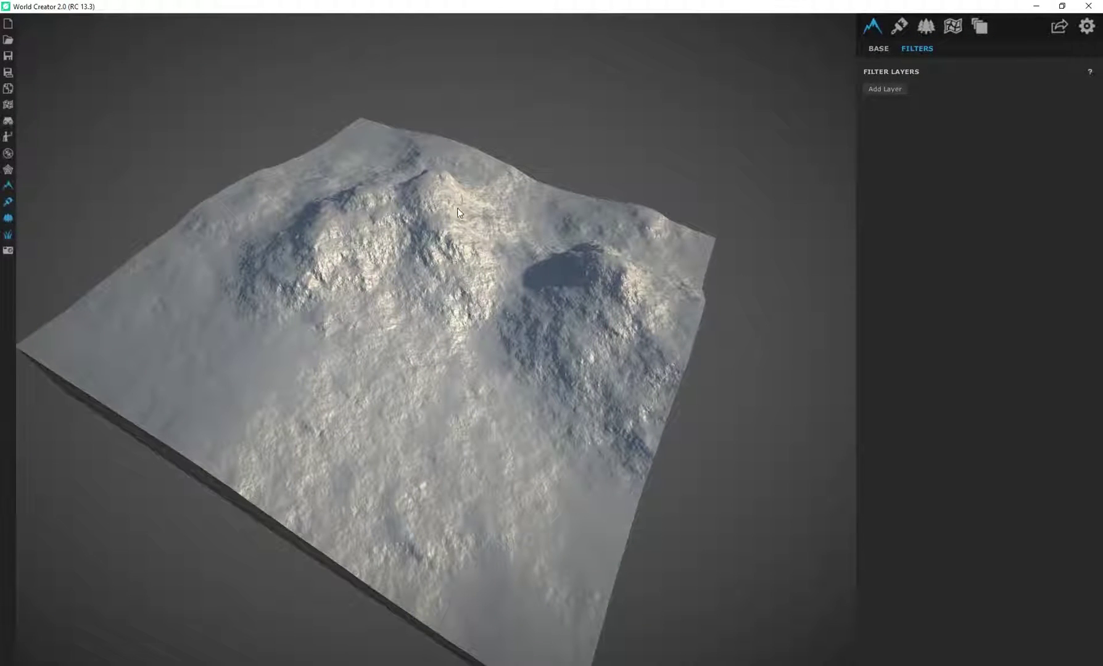
scroll(501, 263, up, 1)
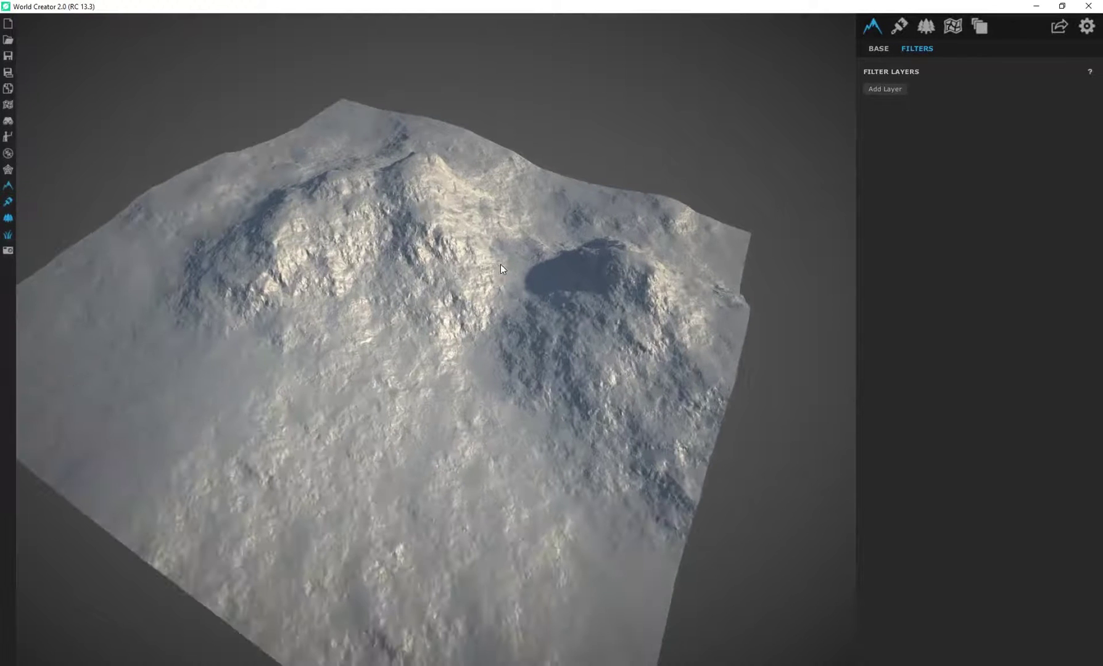
click(890, 90)
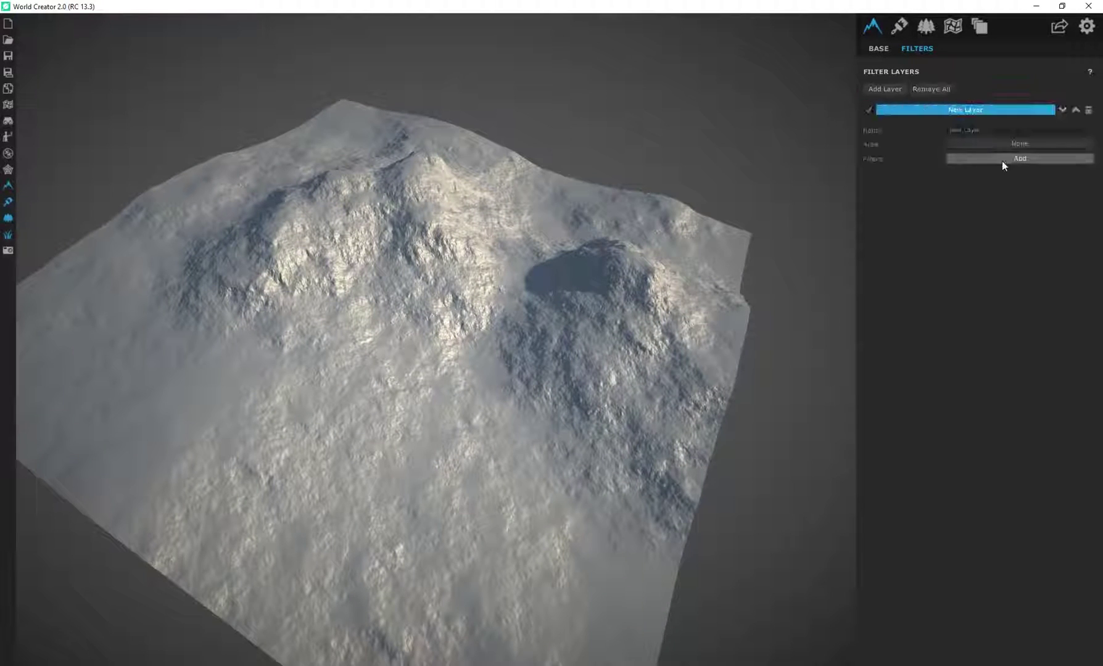
click(1021, 162)
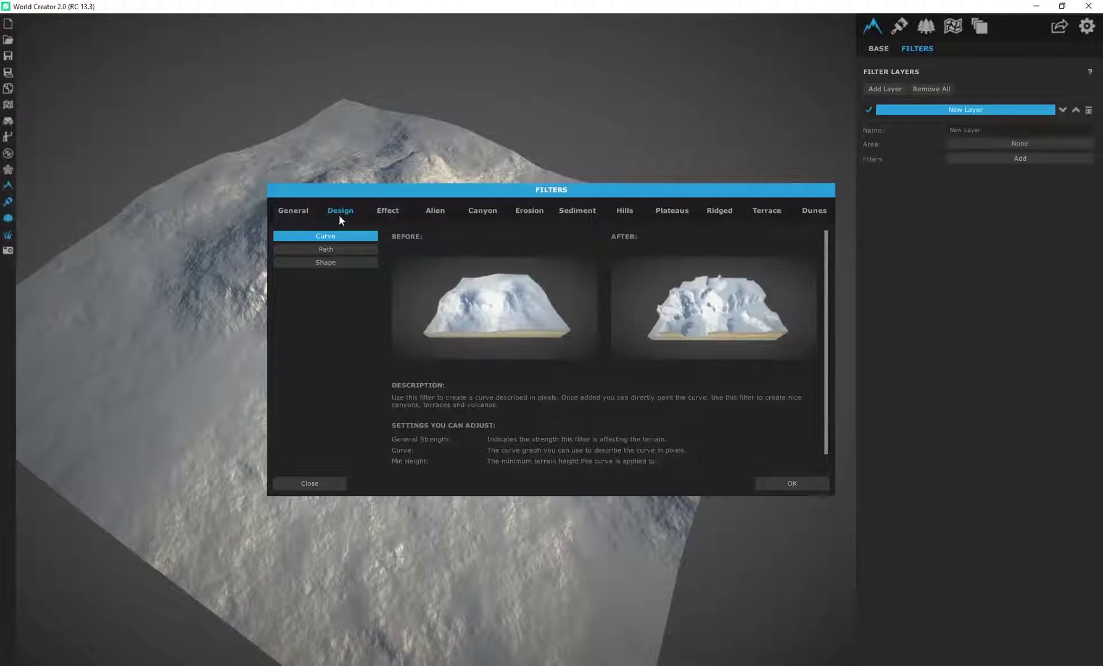
click(328, 252)
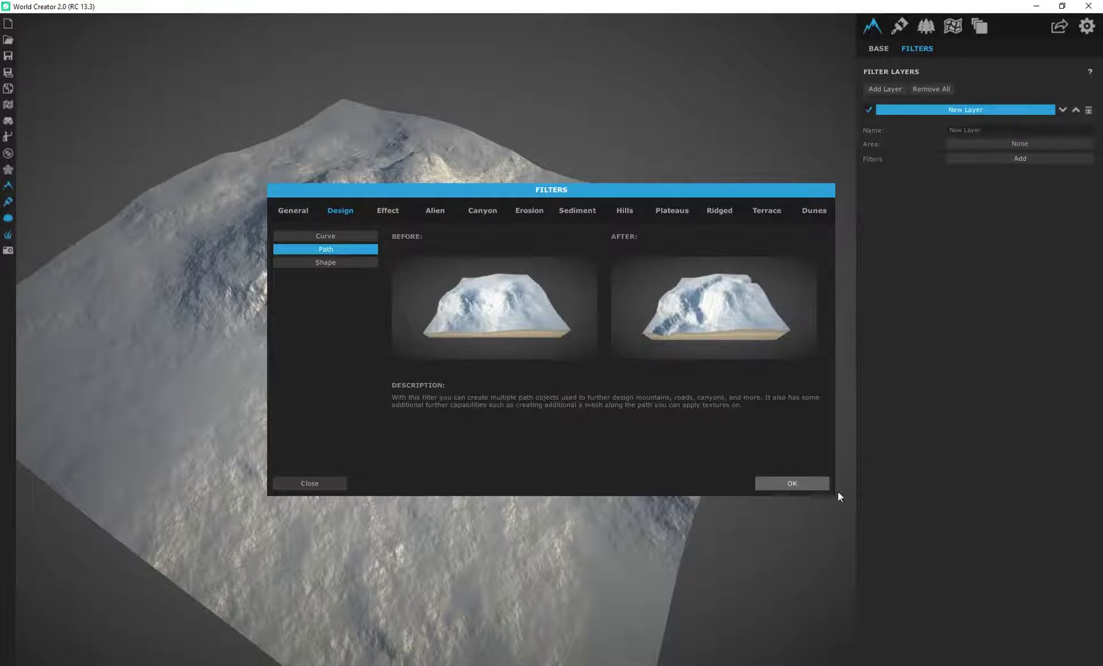
click(795, 484)
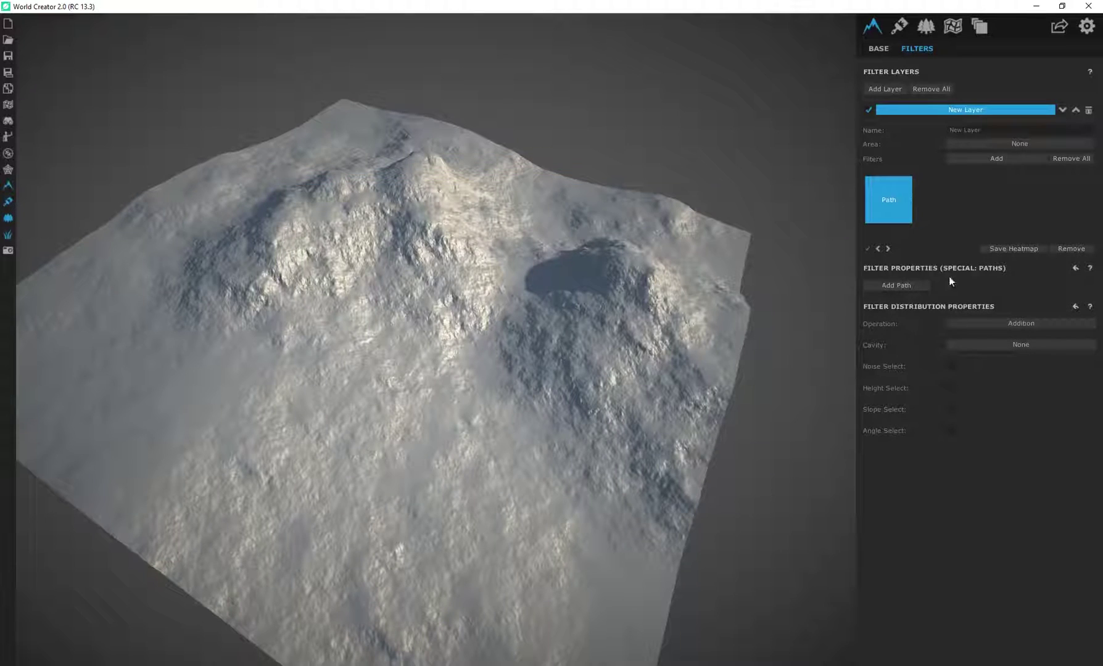
Add a path to the filter and place its first seven points from the back corner, around the main peak and onto its front slope.
click(894, 287)
click(975, 500)
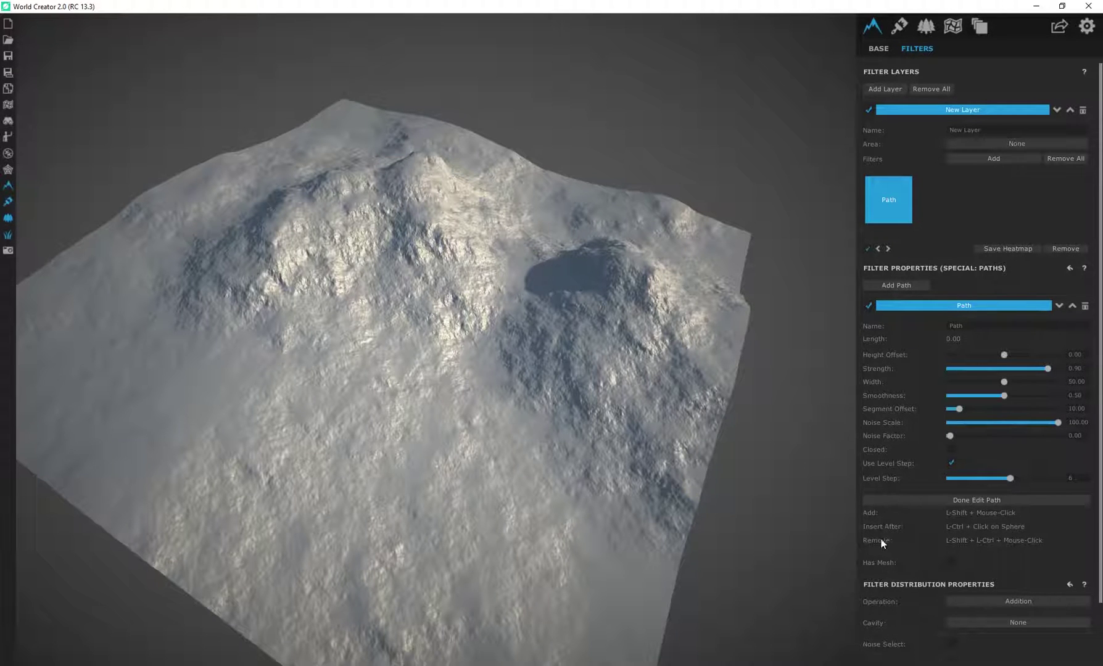
right_drag(496, 365, 537, 394)
right_drag(491, 334, 522, 325)
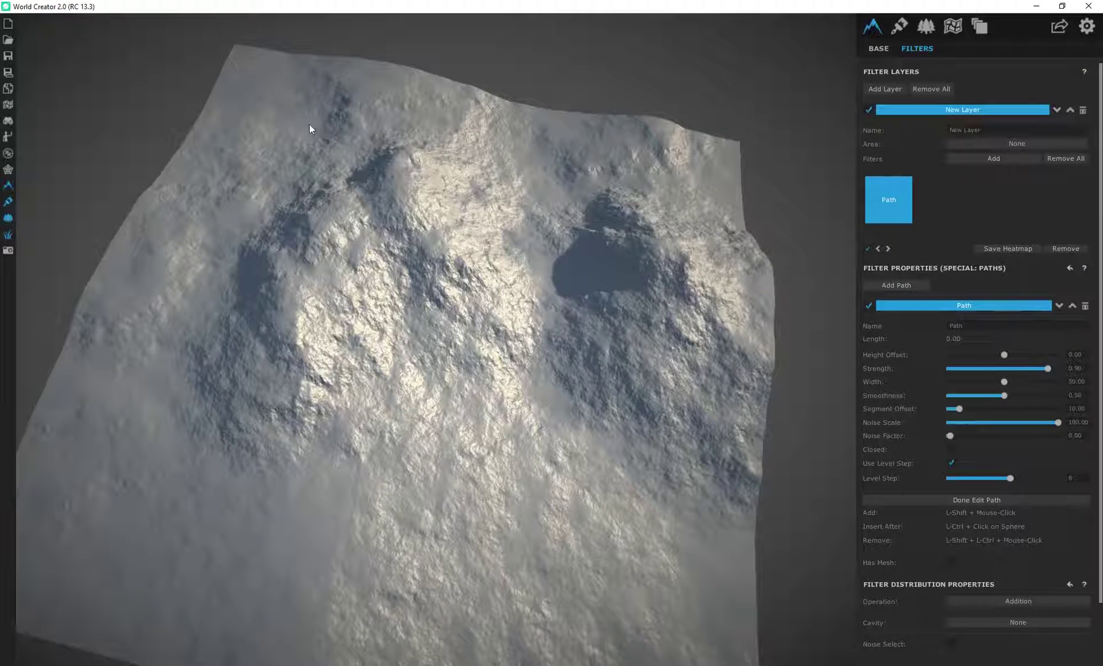
shift+click(294, 106)
shift+click(352, 117)
shift+click(418, 145)
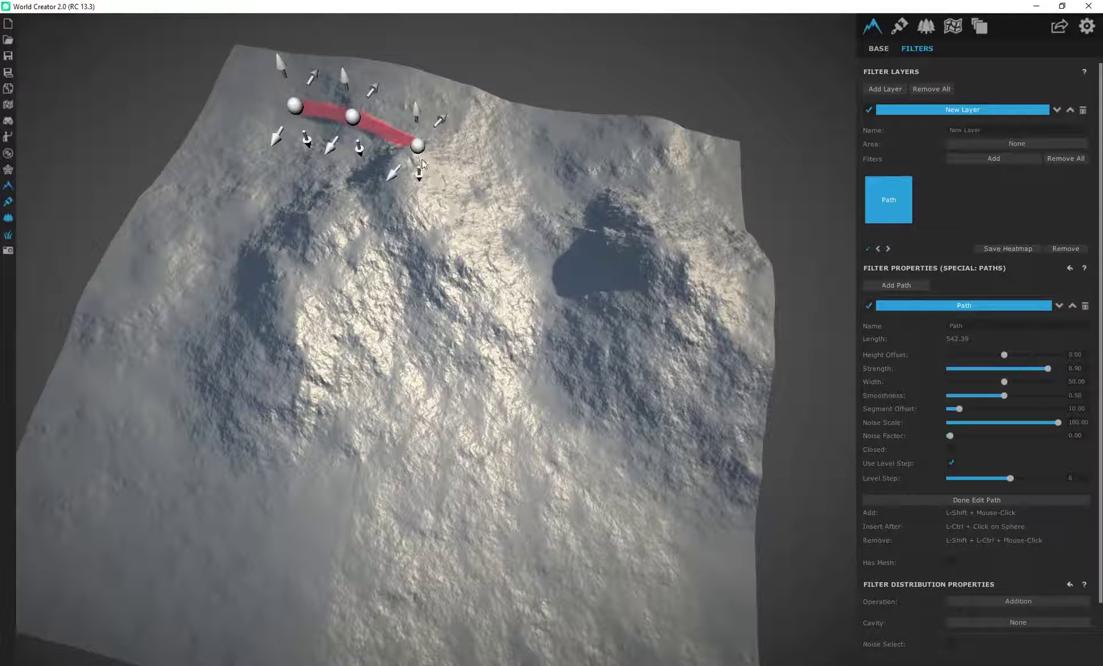
shift+click(472, 222)
shift+click(483, 268)
shift+click(458, 322)
shift+click(380, 358)
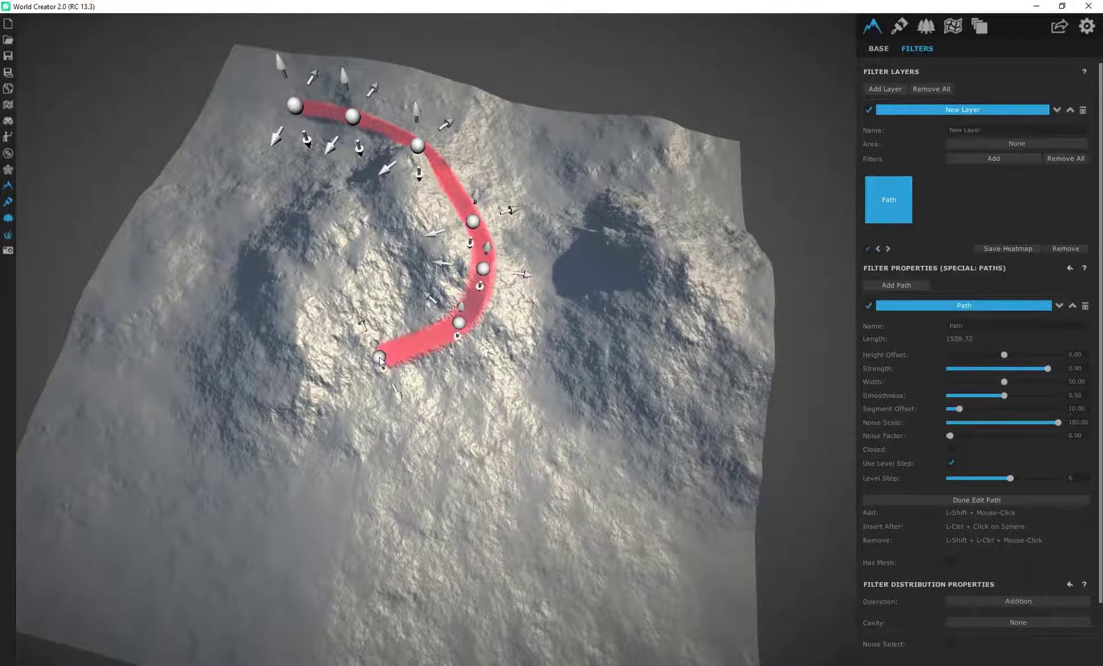
Extend the path with eight more points down the main slope, around the terrain's front and up to the second peak.
shift+click(280, 388)
shift+click(253, 492)
shift+click(326, 543)
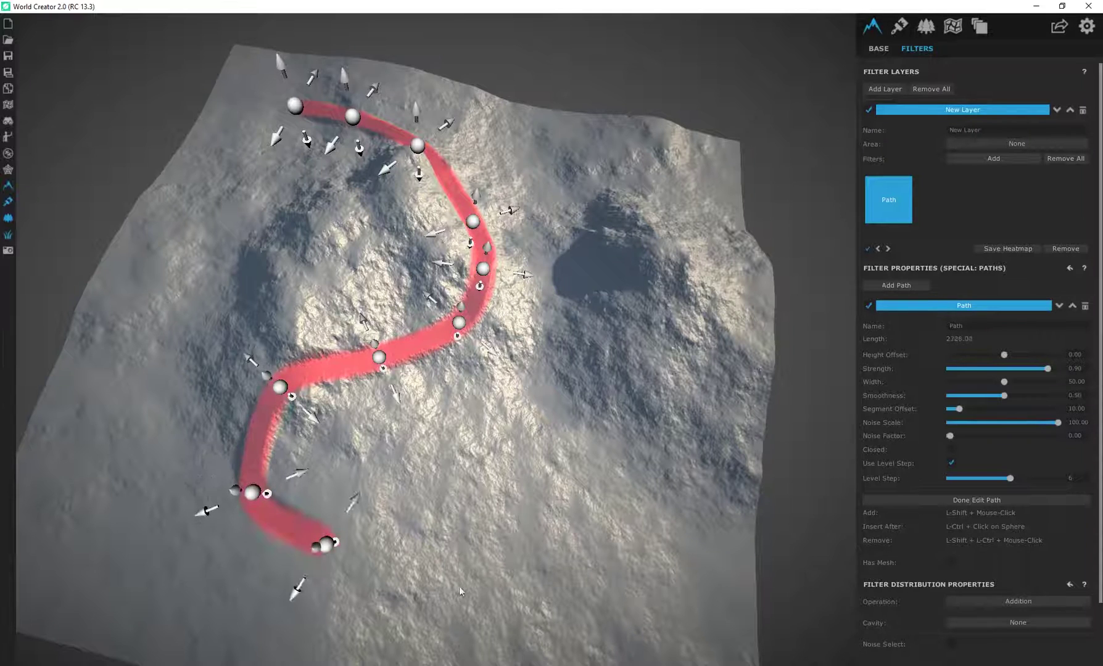
shift+click(459, 586)
shift+click(591, 548)
shift+click(658, 435)
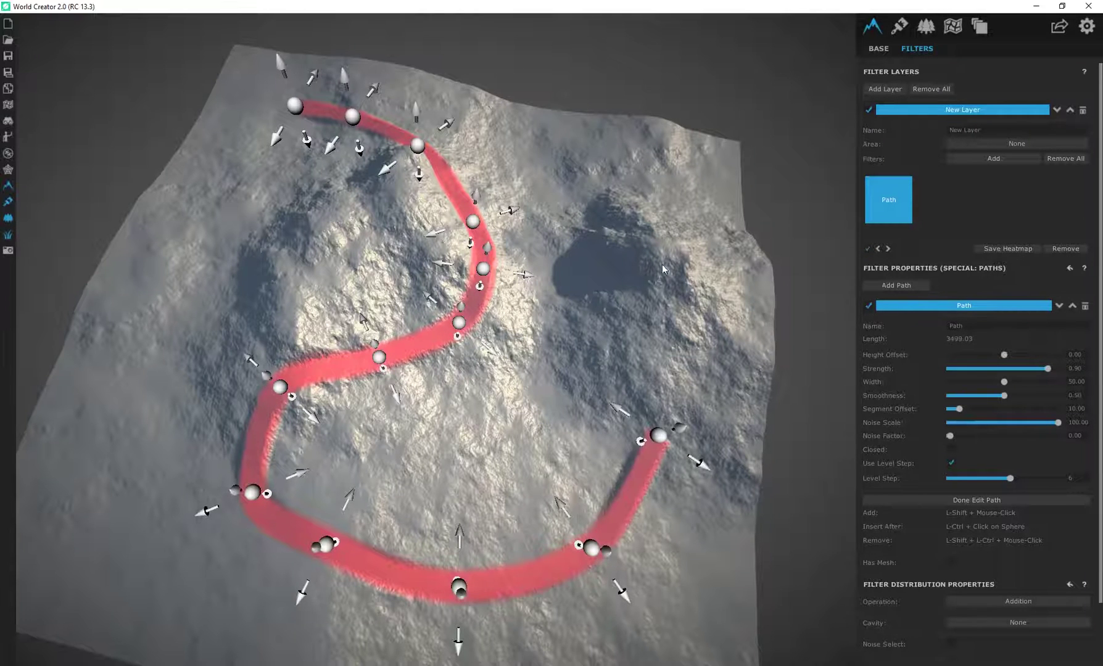
shift+click(651, 286)
shift+click(624, 199)
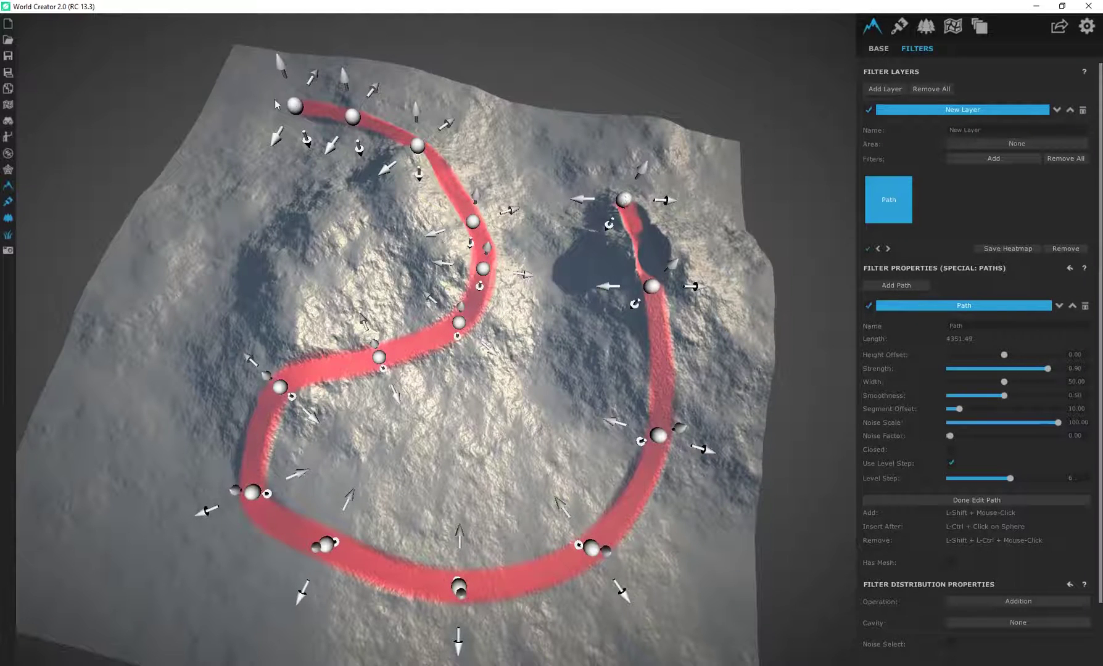
Reposition several path points around the back of the main peak to refine the curve there.
right_drag(549, 261, 462, 259)
right_drag(477, 302, 478, 213)
drag(455, 128, 427, 162)
drag(419, 97, 370, 119)
drag(492, 187, 472, 217)
scroll(364, 131, up, 4)
right_drag(365, 132, 412, 257)
scroll(412, 257, up, 2)
drag(302, 245, 374, 246)
scroll(417, 317, down, 3)
scroll(417, 317, down, 3)
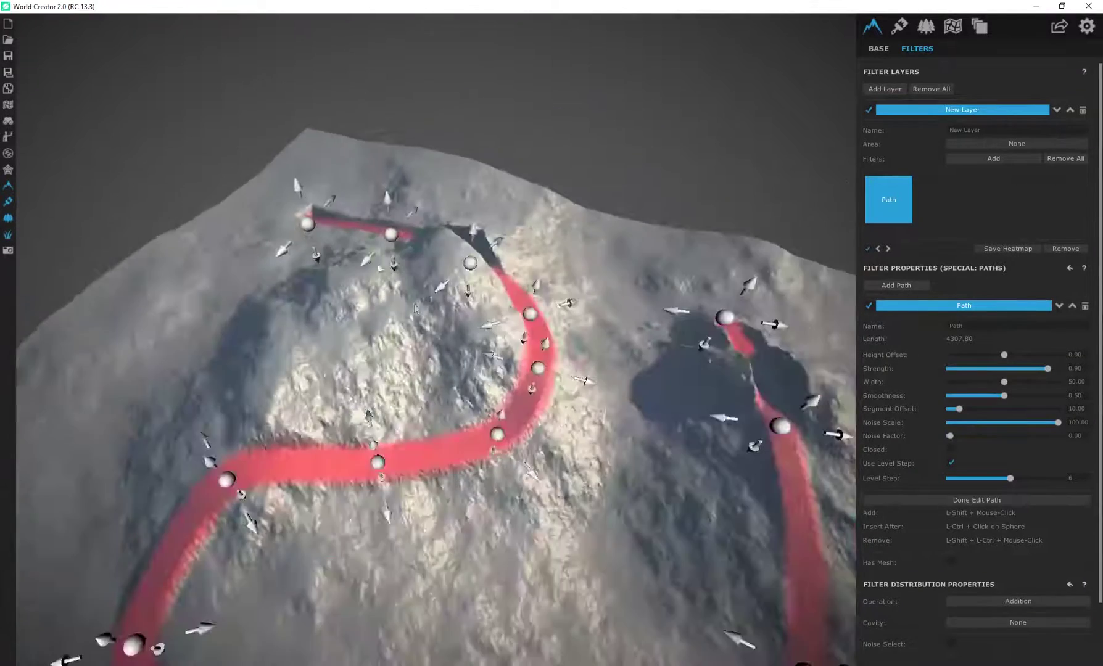
Set the path's Height Offset to about -45 and its Strength to 0.78.
right_drag(417, 317, 444, 272)
scroll(444, 271, down, 2)
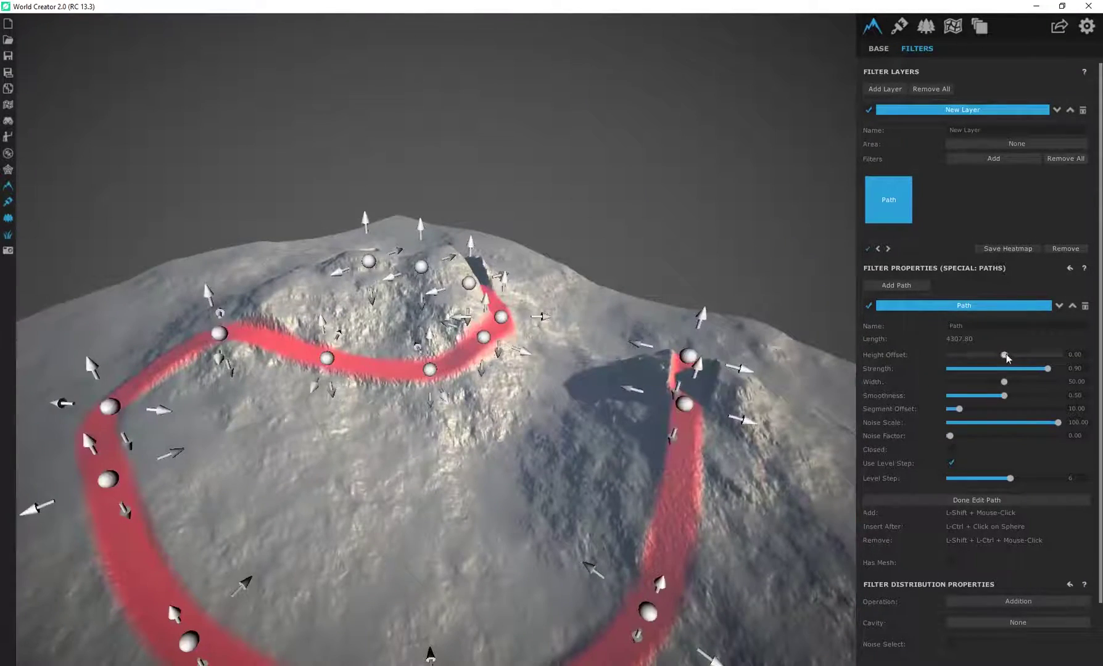
drag(1006, 357, 740, 384)
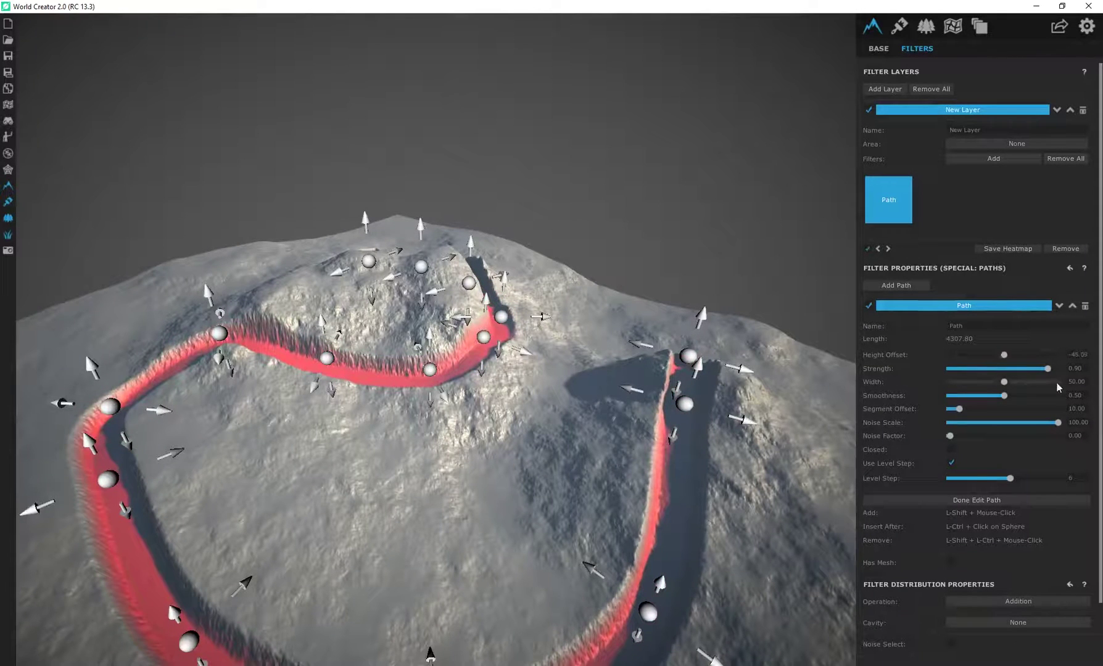
drag(1047, 370, 1009, 370)
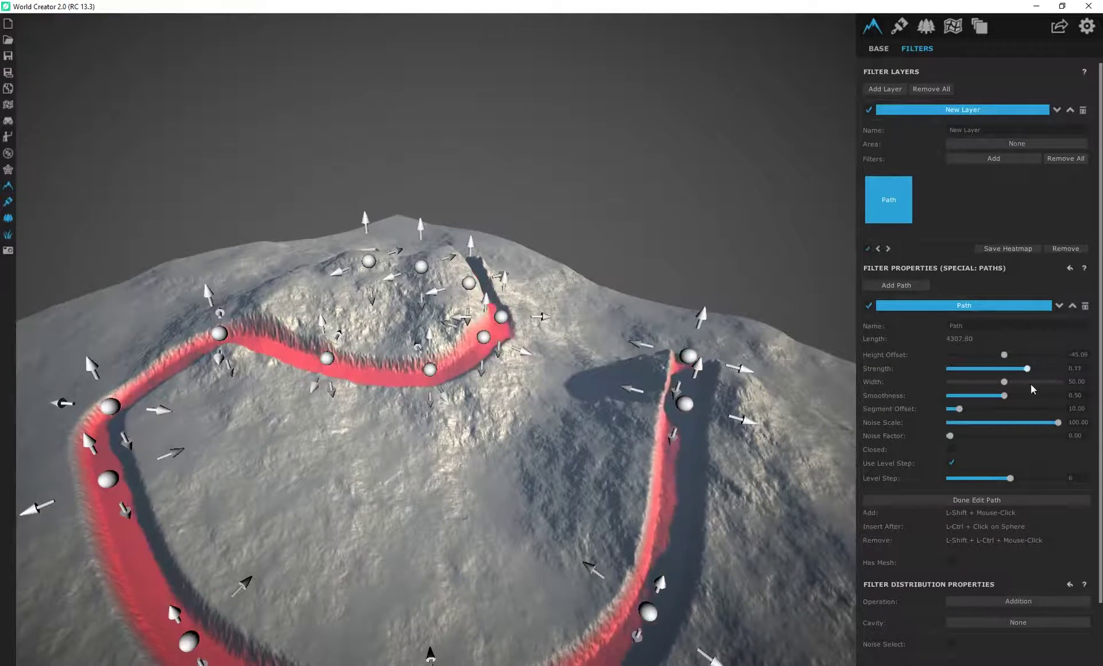
drag(1038, 389, 1035, 388)
Increase the path's Width to about 68 and reduce its Smoothness to 0.29.
scroll(580, 454, down, 1)
scroll(580, 454, up, 3)
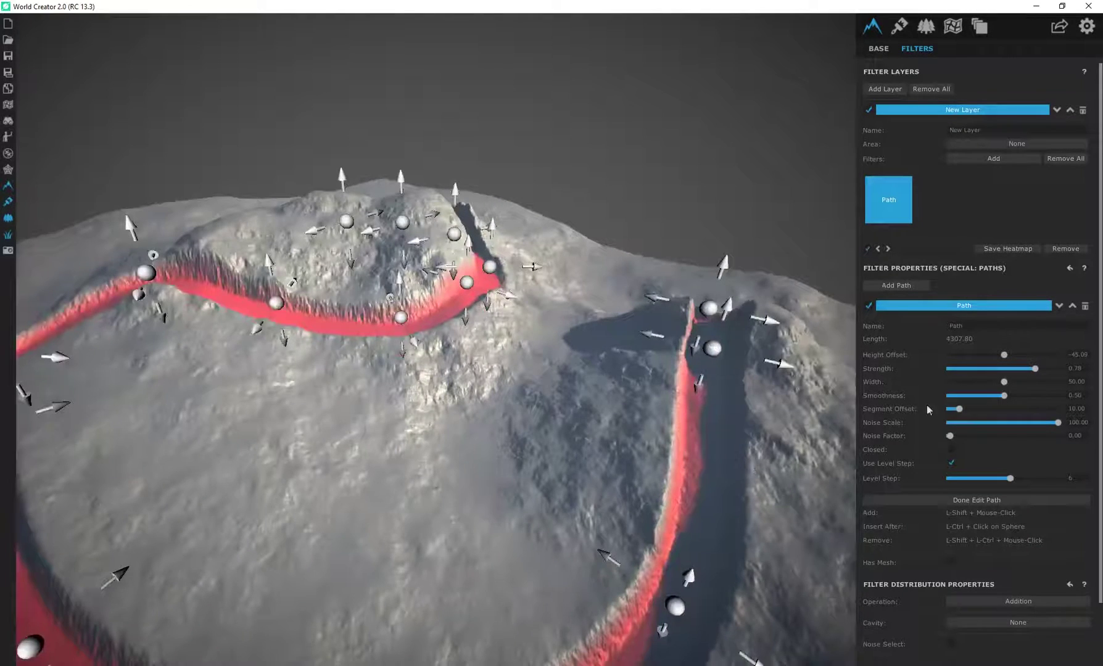
drag(1009, 383, 1101, 449)
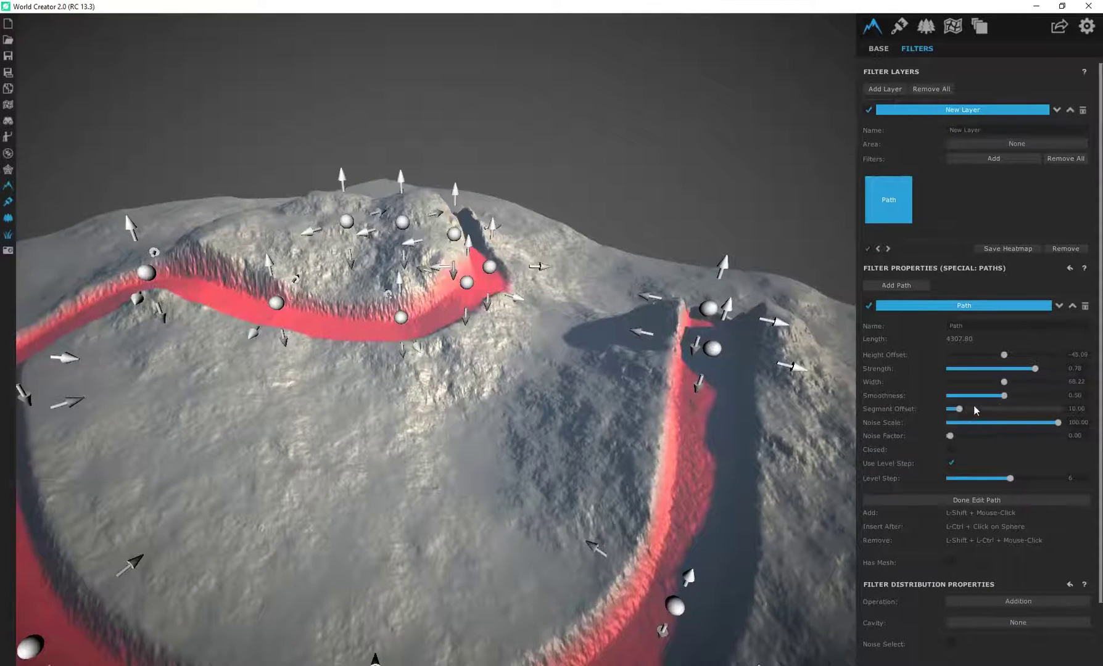
drag(1003, 397, 981, 407)
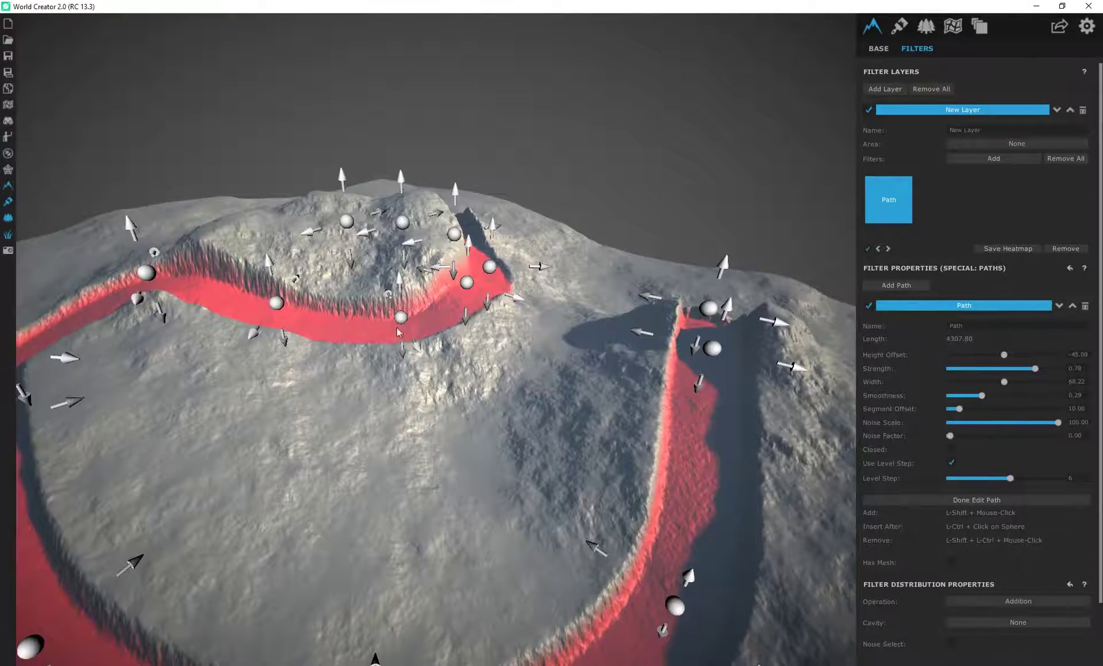
Reshape the path's starting section behind the main peak and turn the path into a closed loop.
right_drag(402, 323, 459, 294)
drag(456, 289, 318, 173)
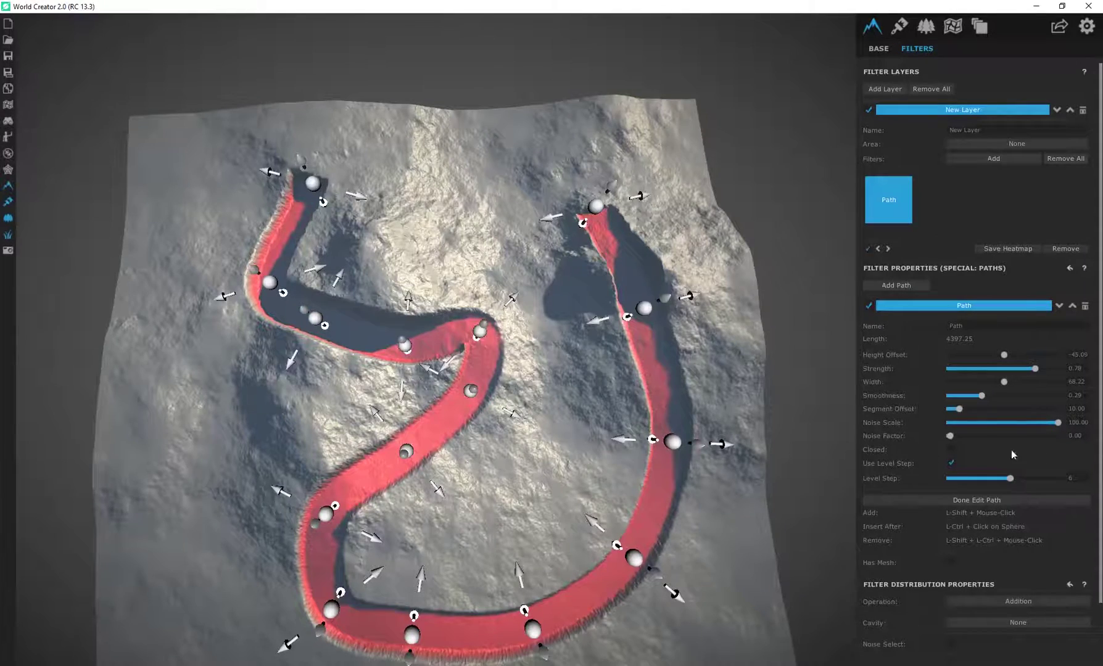
click(951, 450)
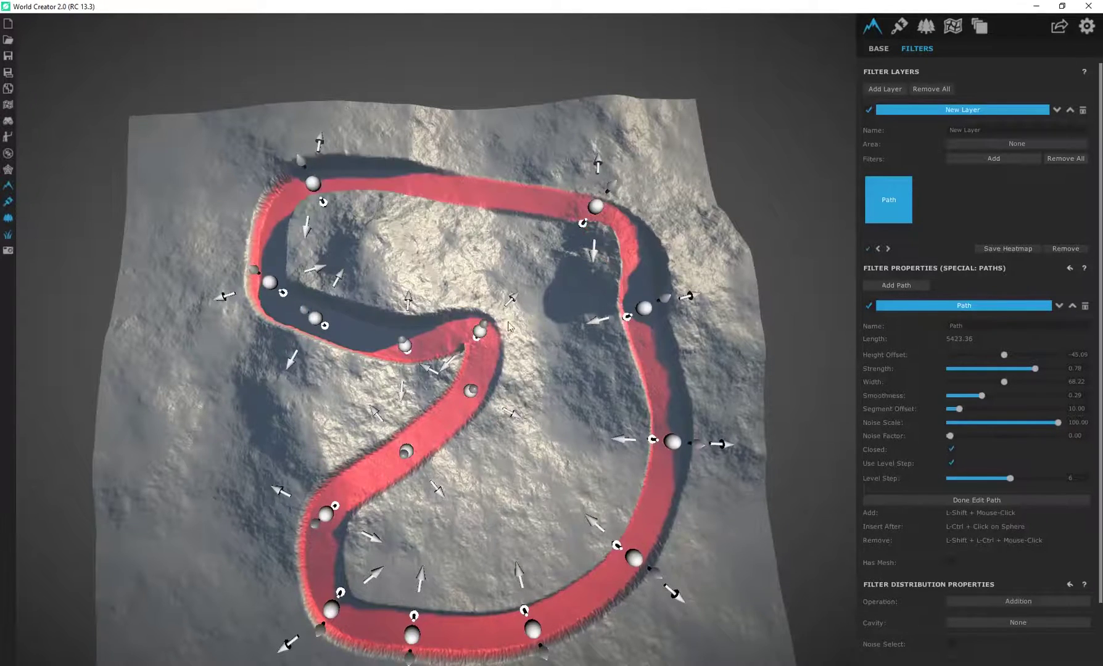
Shift one point of the closed path slightly to adjust the loop's course.
right_drag(513, 327, 592, 269)
scroll(592, 269, up, 2)
drag(666, 318, 649, 301)
right_drag(610, 367, 555, 346)
scroll(555, 345, down, 2)
scroll(690, 333, up, 3)
right_drag(691, 333, 479, 327)
Try different Level Step values for the path, set it to 4 and finish editing the path.
scroll(539, 418, up, 2)
right_drag(809, 466, 365, 165)
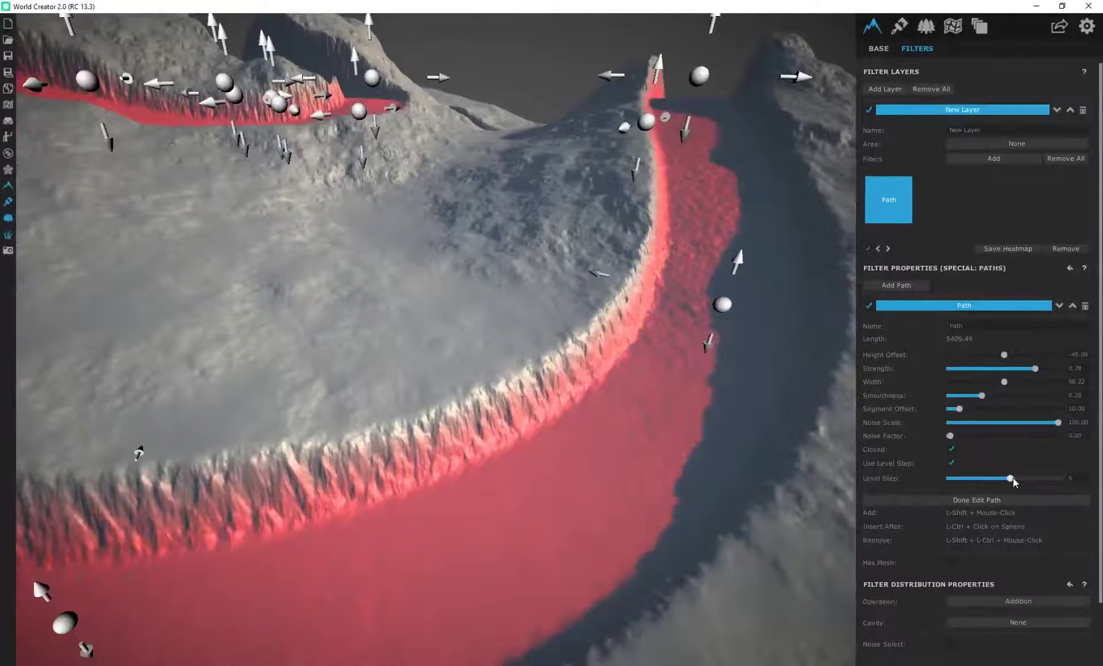
mouse_move(1018, 481)
mouse_down()
mouse_move(980, 480)
mouse_move(1024, 482)
mouse_up()
alt+drag(570, 429, 584, 382)
scroll(583, 382, up, 2)
drag(1013, 482, 989, 478)
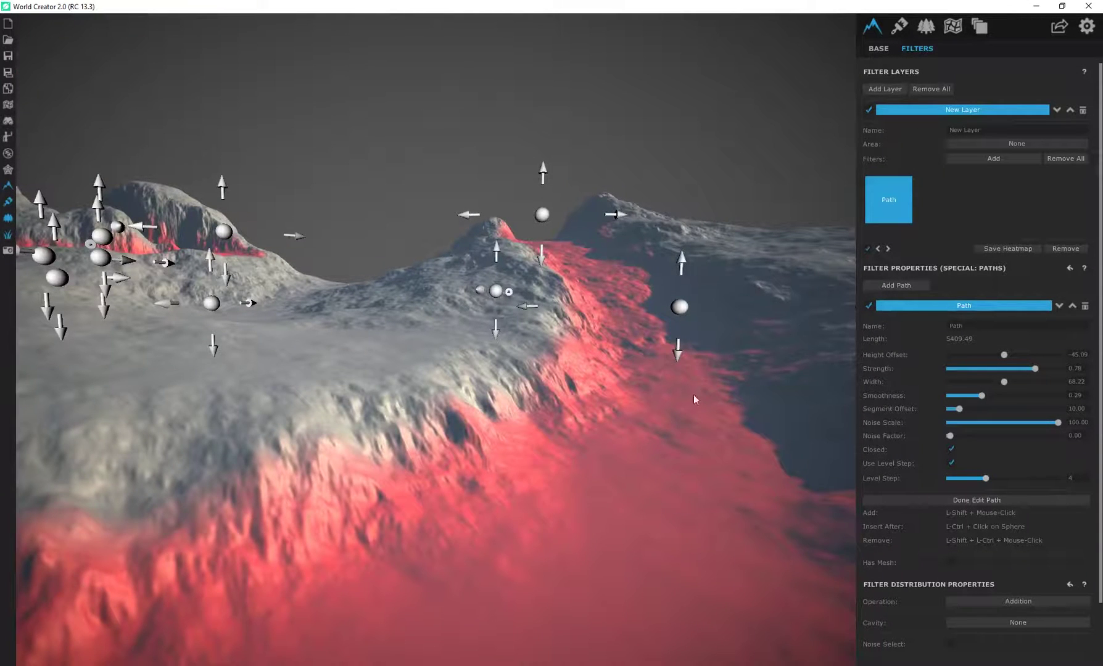
right_drag(679, 414, 655, 384)
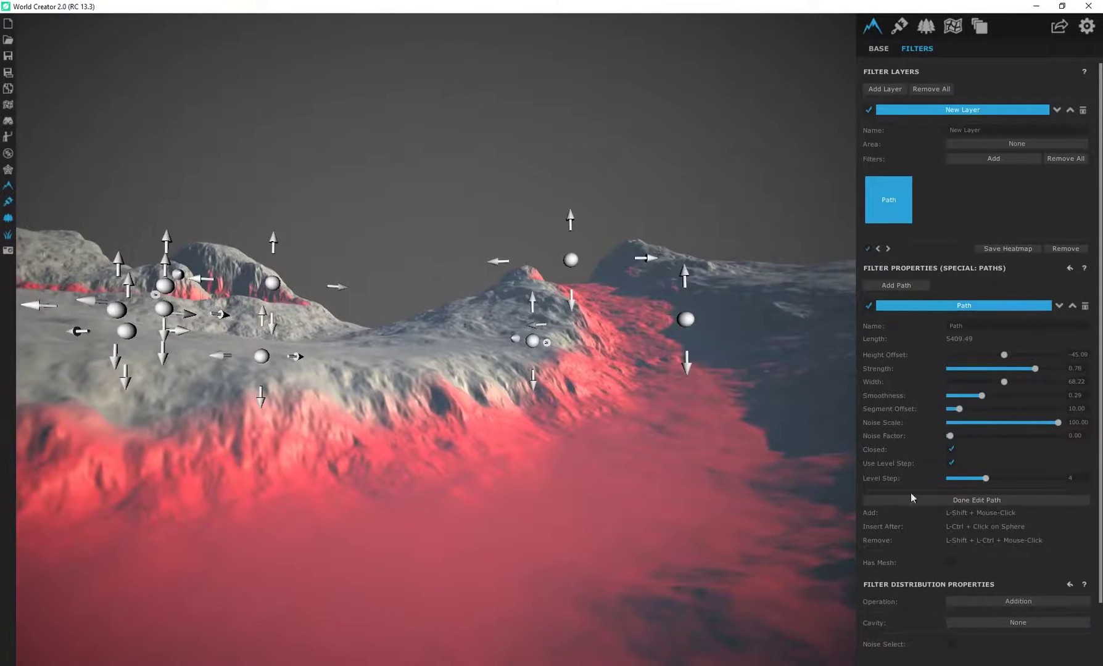
click(969, 499)
right_drag(724, 457, 481, 346)
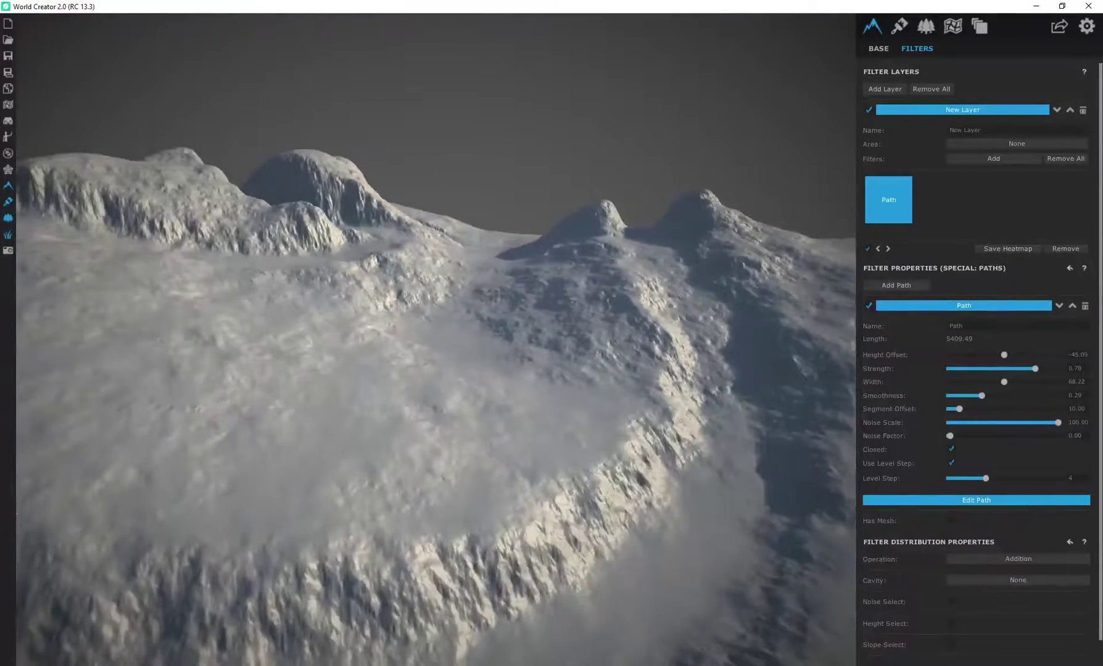